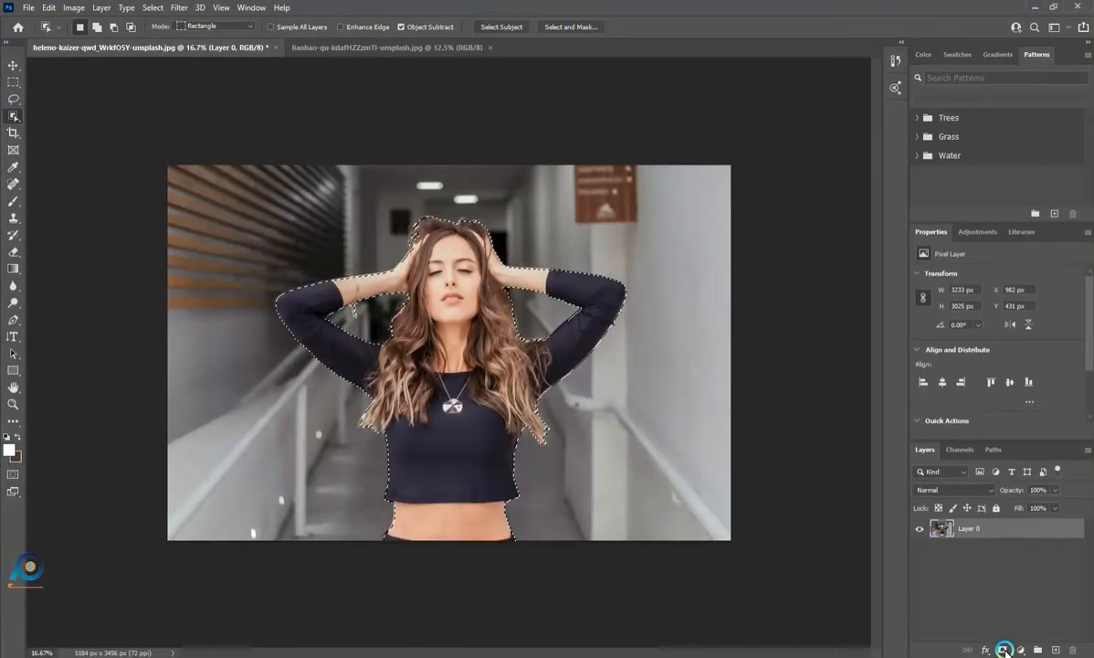
# Add a layer mask from the selection around the woman, and refine her hair edges in Select and Mask
pyautogui.click(1004, 650)
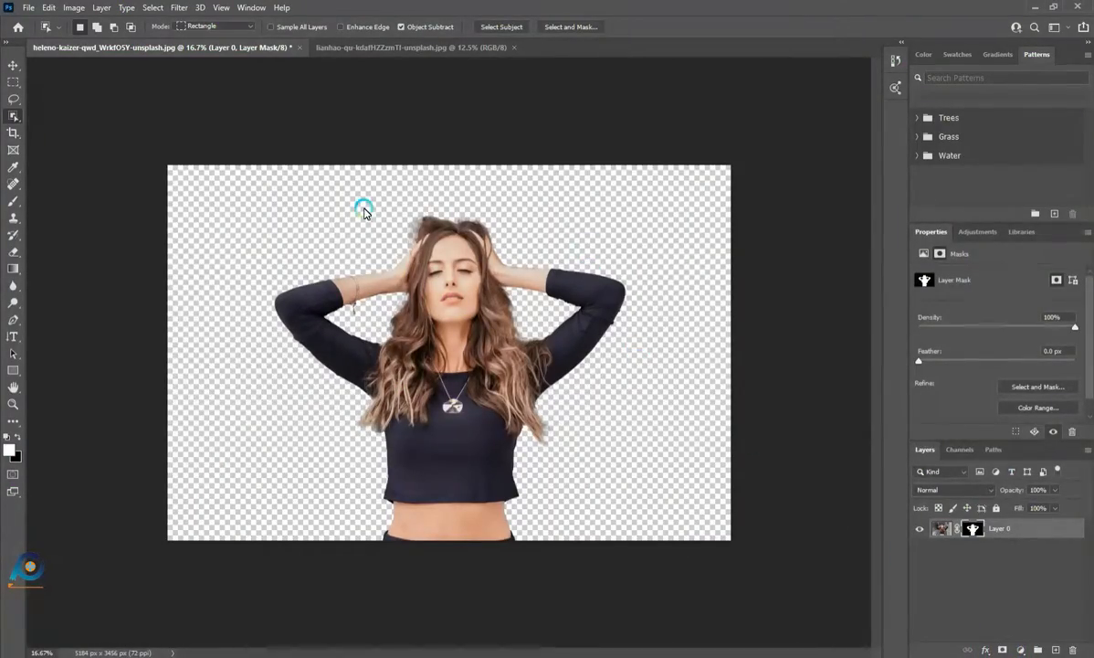
pyautogui.click(568, 28)
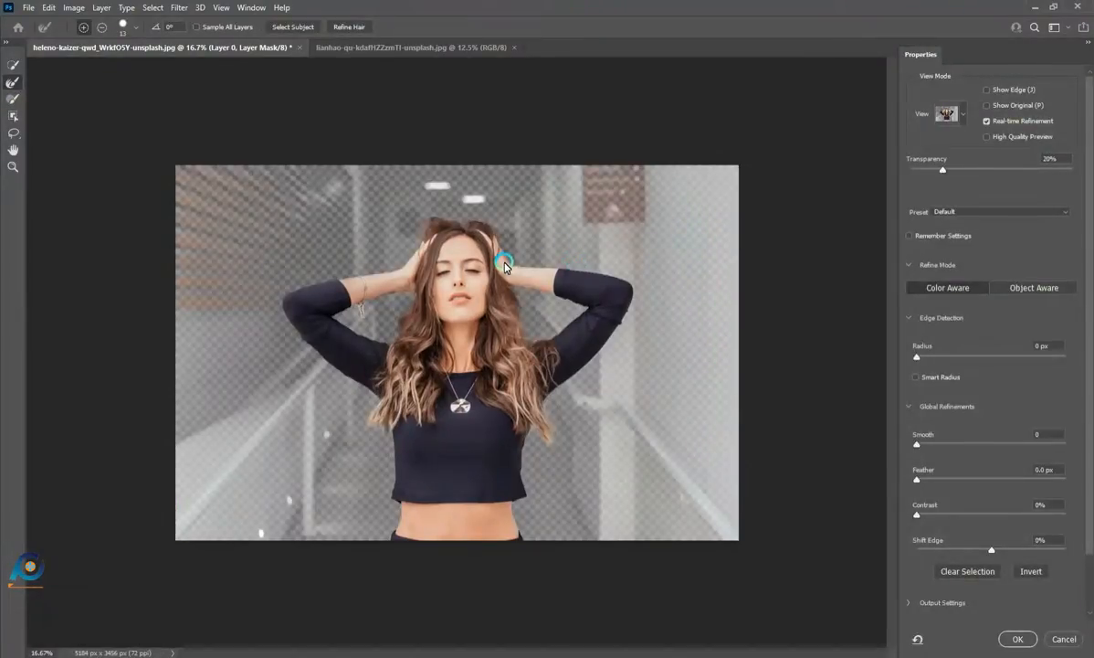
pyautogui.scroll(2, 476, 264)
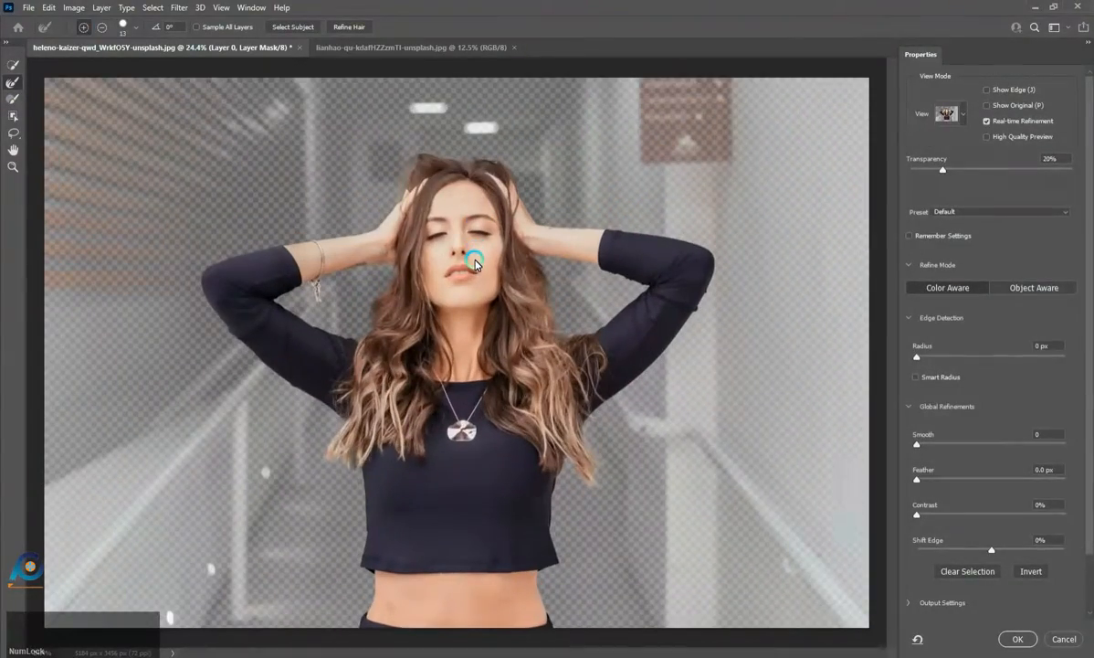
pyautogui.click(350, 27)
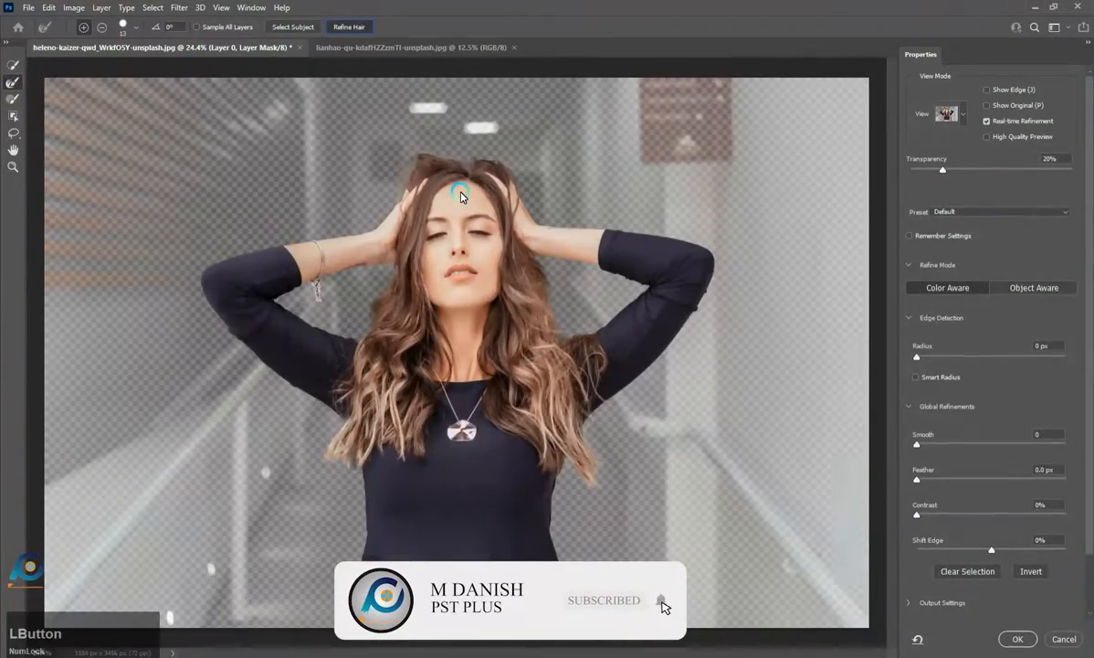
pyautogui.scroll(-1, 489, 303)
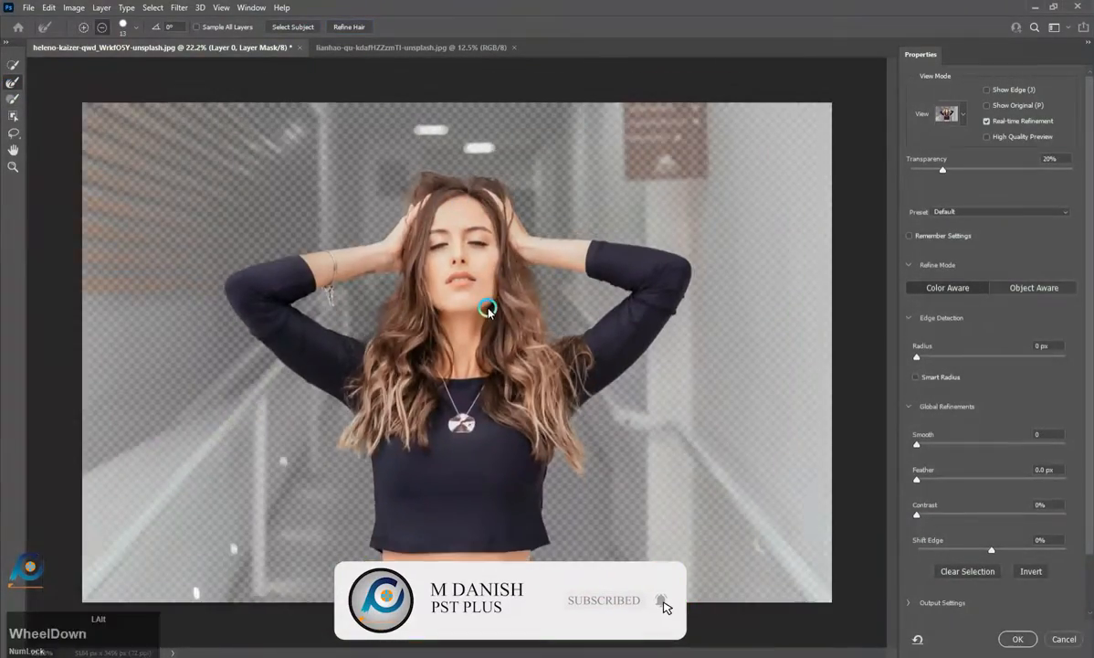
pyautogui.scroll(-2, 469, 307)
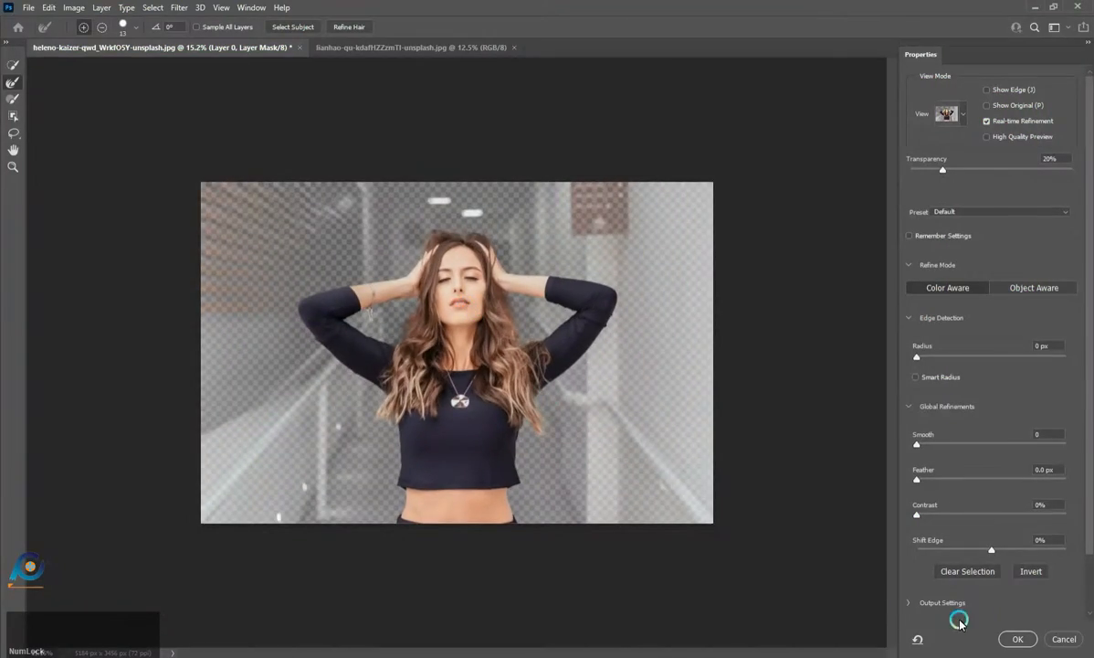
# Set the mask's global refinements to Feather 1.3 px, Smooth 5 and Contrast 3%, and apply them
pyautogui.click(929, 480)
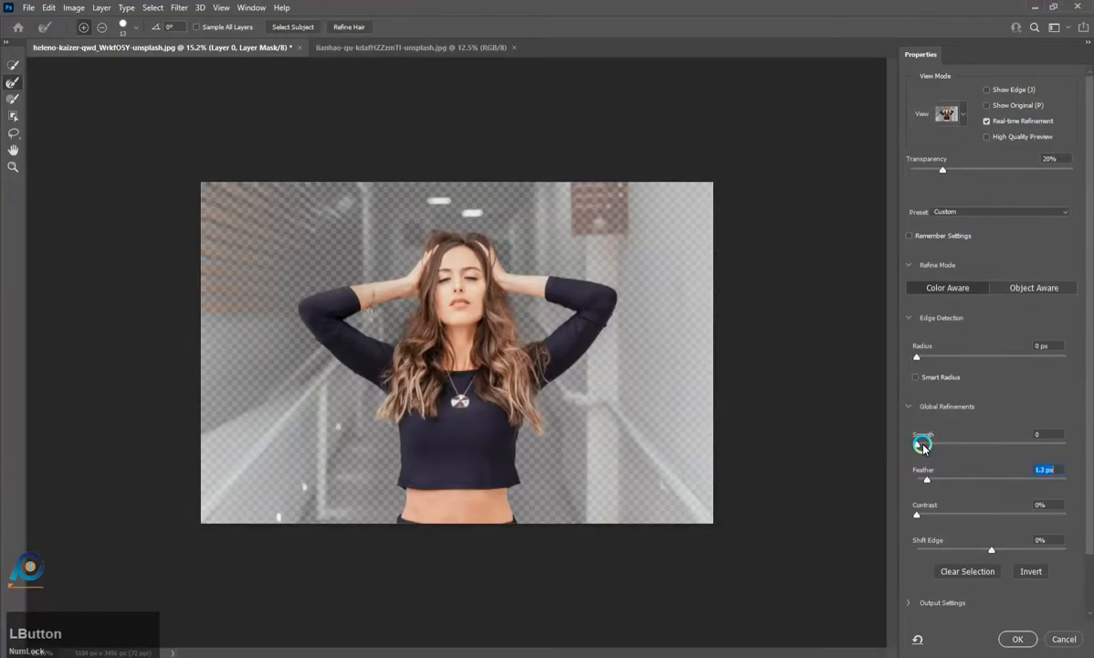
pyautogui.click(925, 444)
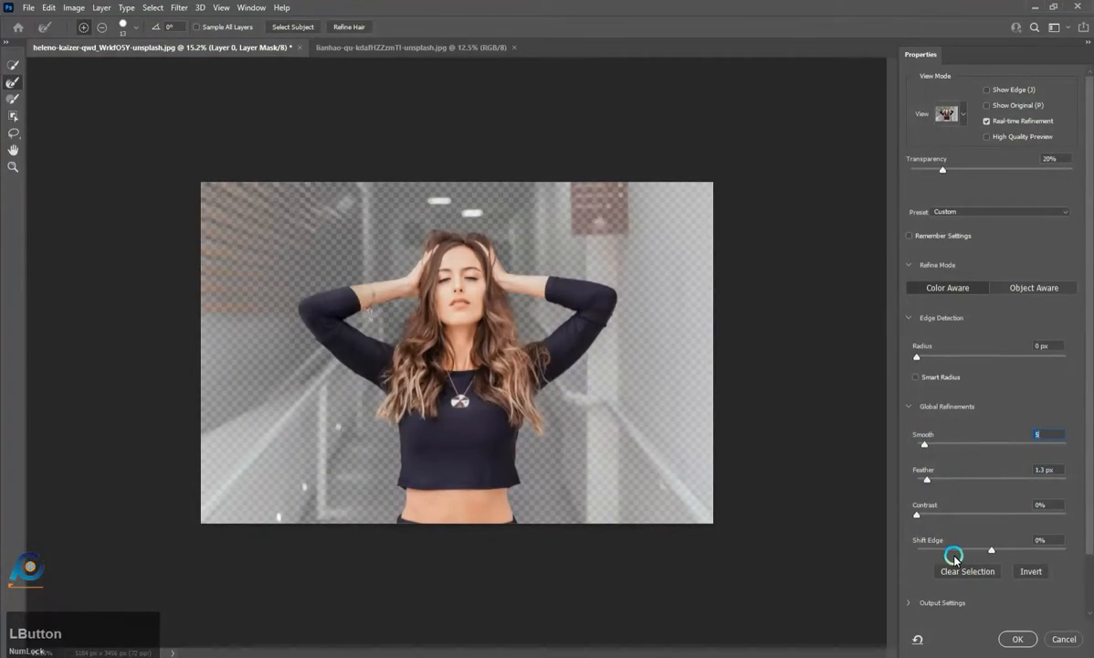
pyautogui.click(923, 516)
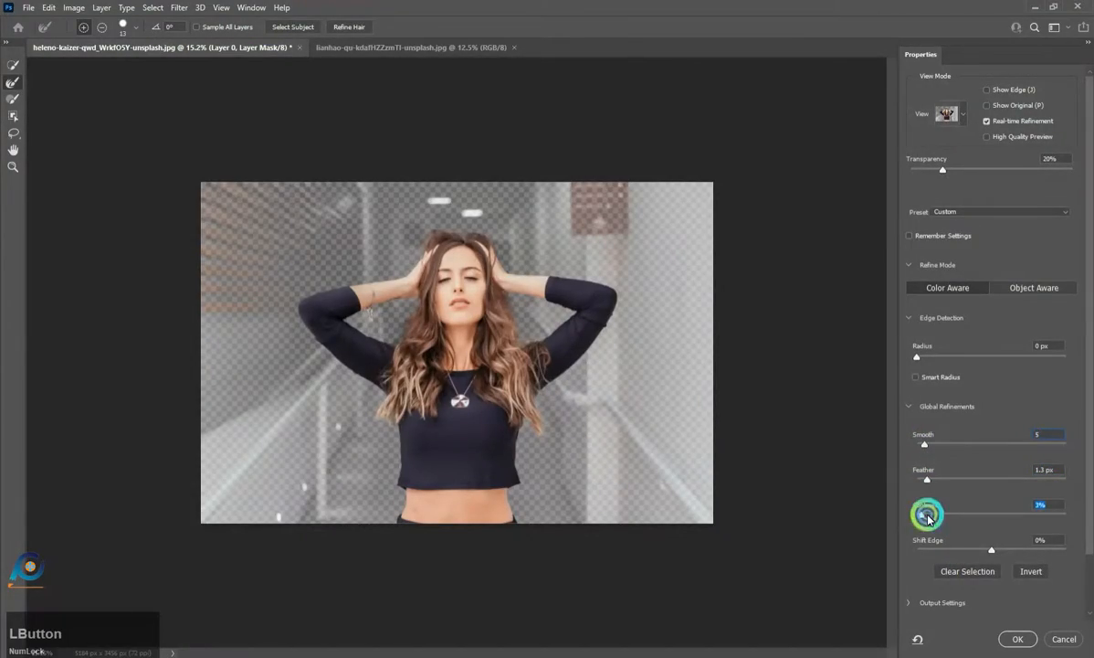
pyautogui.click(1017, 640)
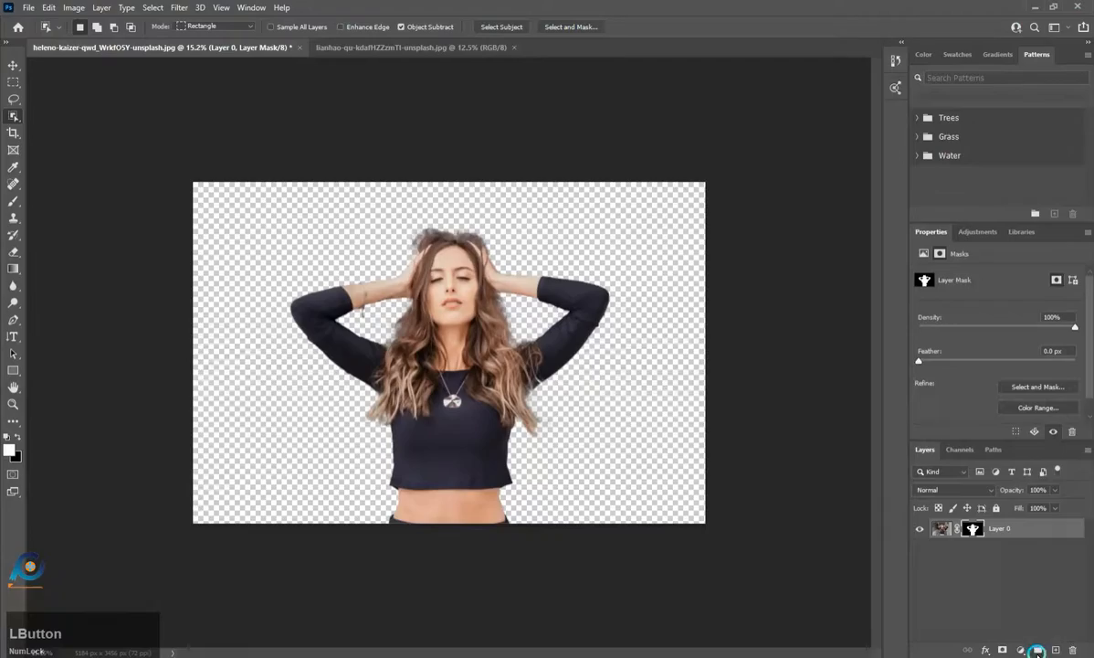
# Convert the purple skyline photo's background to a normal layer and copy it into the woman's document
pyautogui.click(416, 48)
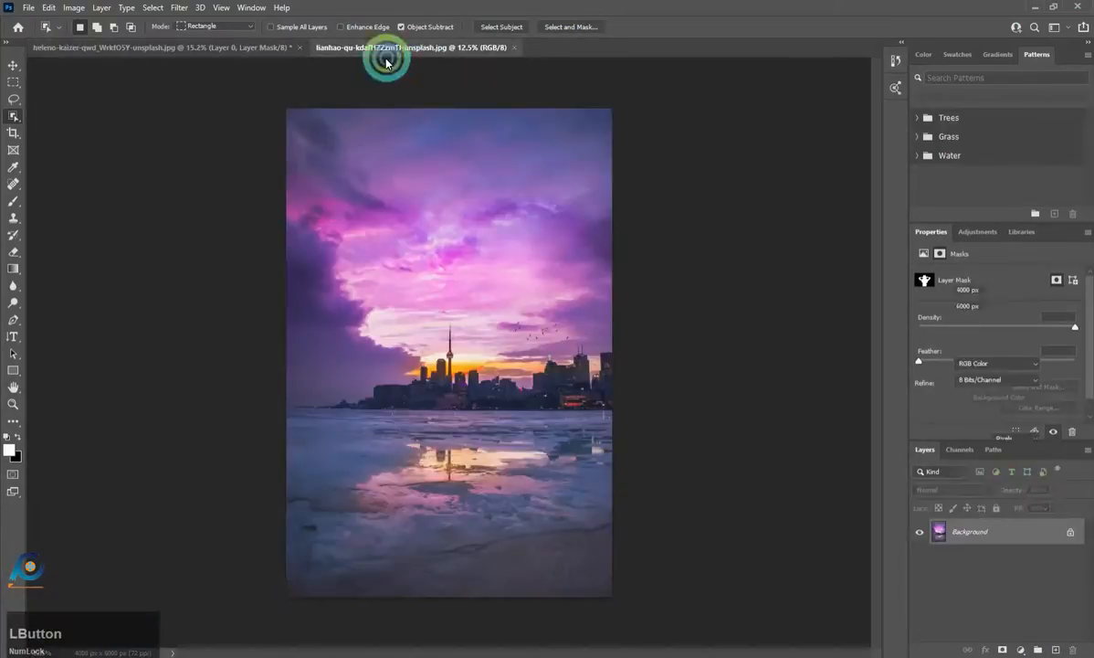
pyautogui.click(13, 65)
pyautogui.click(151, 149)
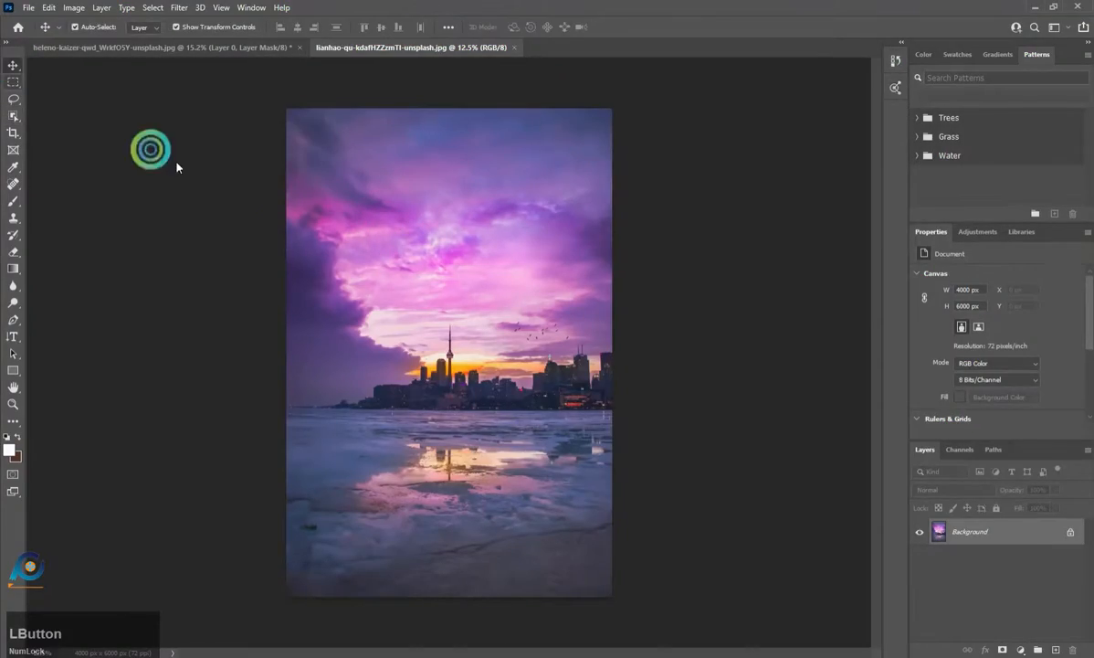
pyautogui.click(477, 316)
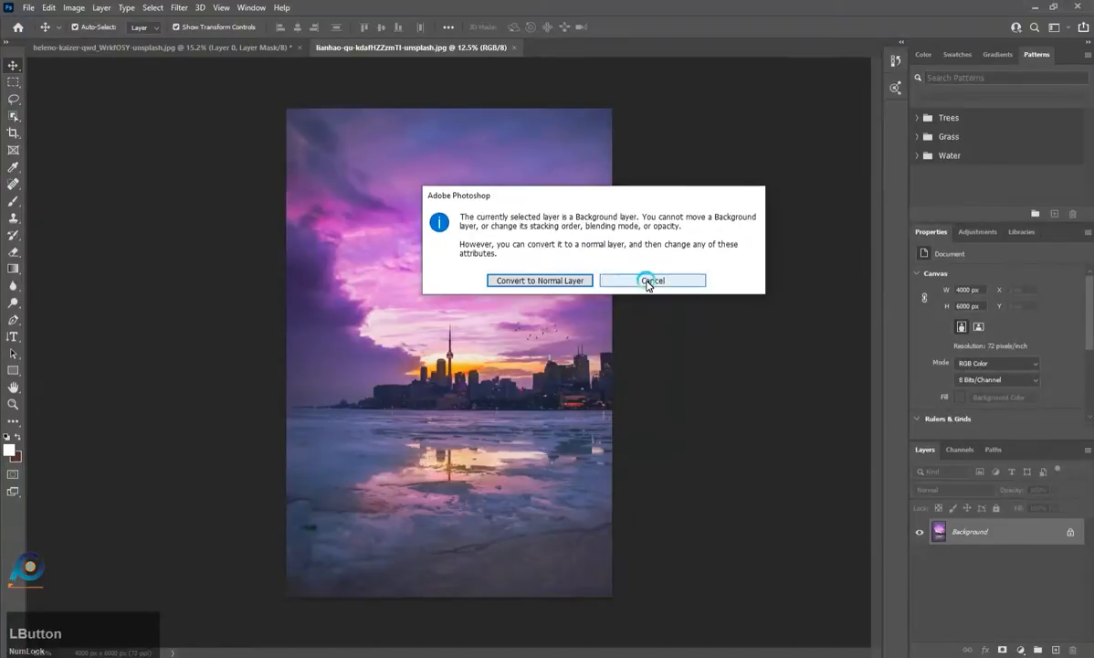
pyautogui.click(547, 281)
pyautogui.moveTo(547, 281); pyautogui.dragTo(454, 330)
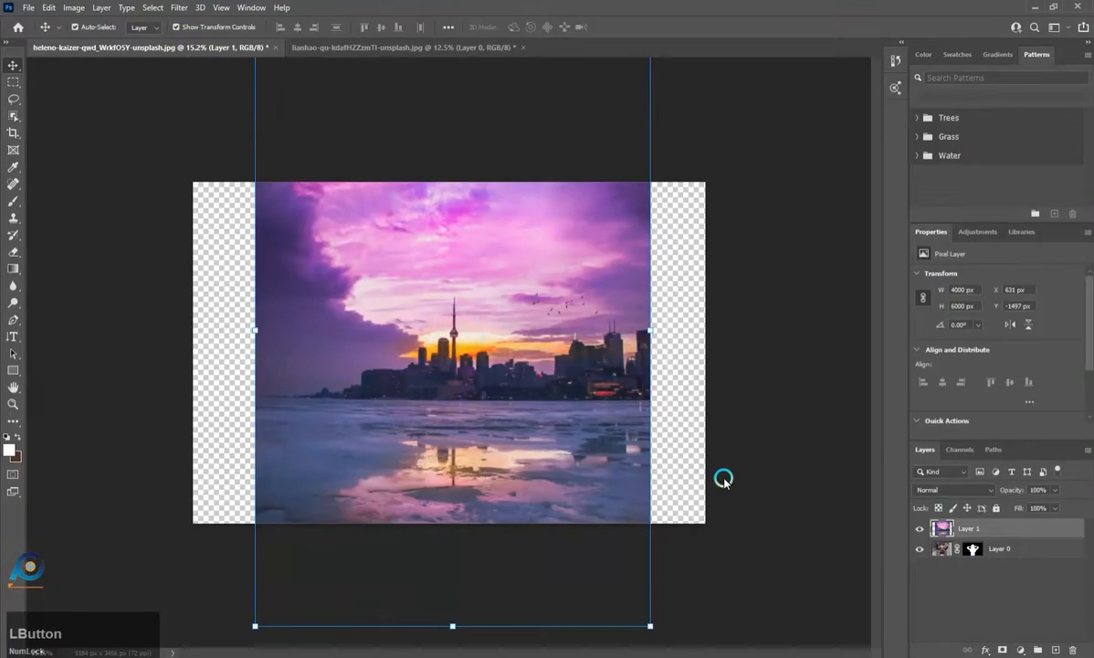
# Place the skyline layer beneath the woman's layer and shift it slightly up and to the left
pyautogui.moveTo(1017, 565); pyautogui.dragTo(968, 520)
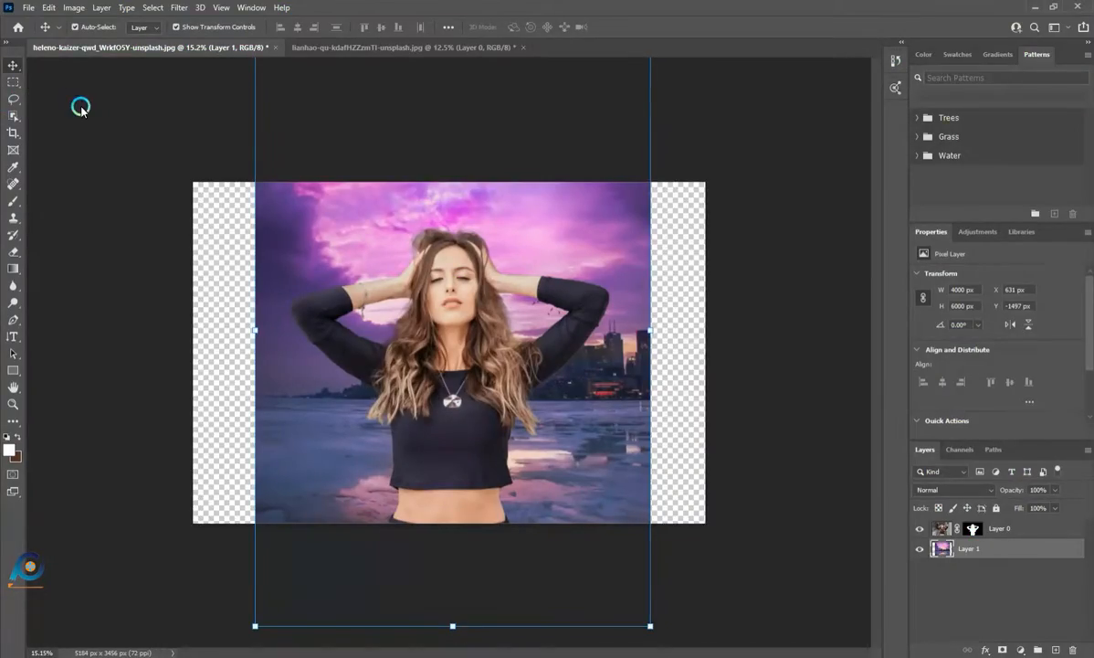
pyautogui.moveTo(352, 469)
pyautogui.mouseDown()
pyautogui.moveTo(335, 362)
pyautogui.moveTo(337, 461)
pyautogui.mouseUp()
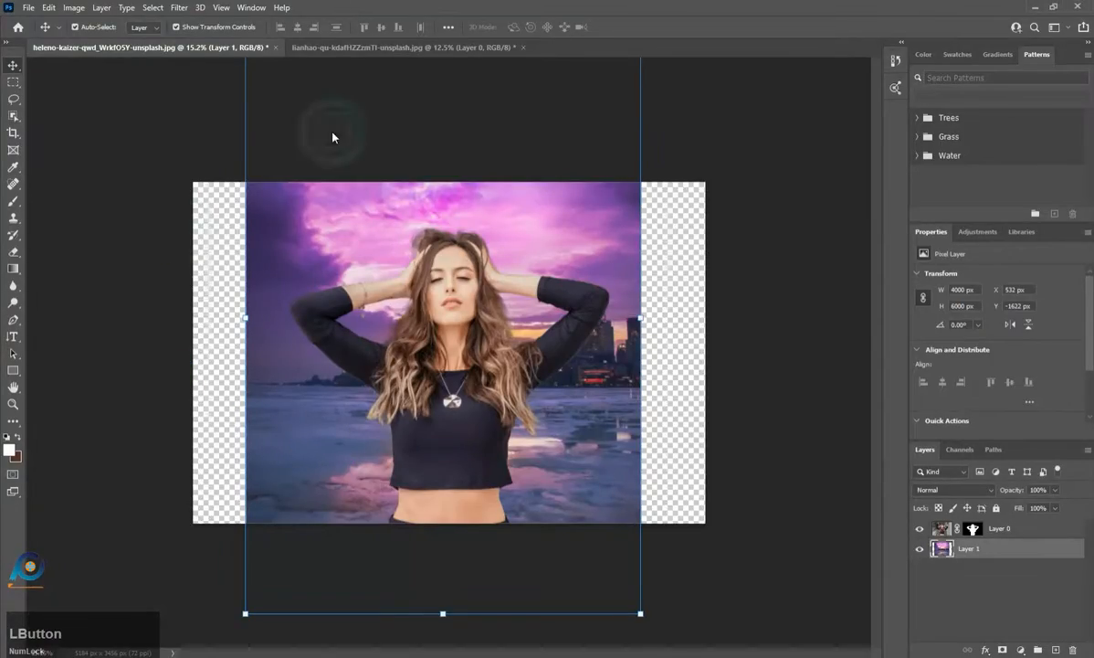
pyautogui.click(97, 99)
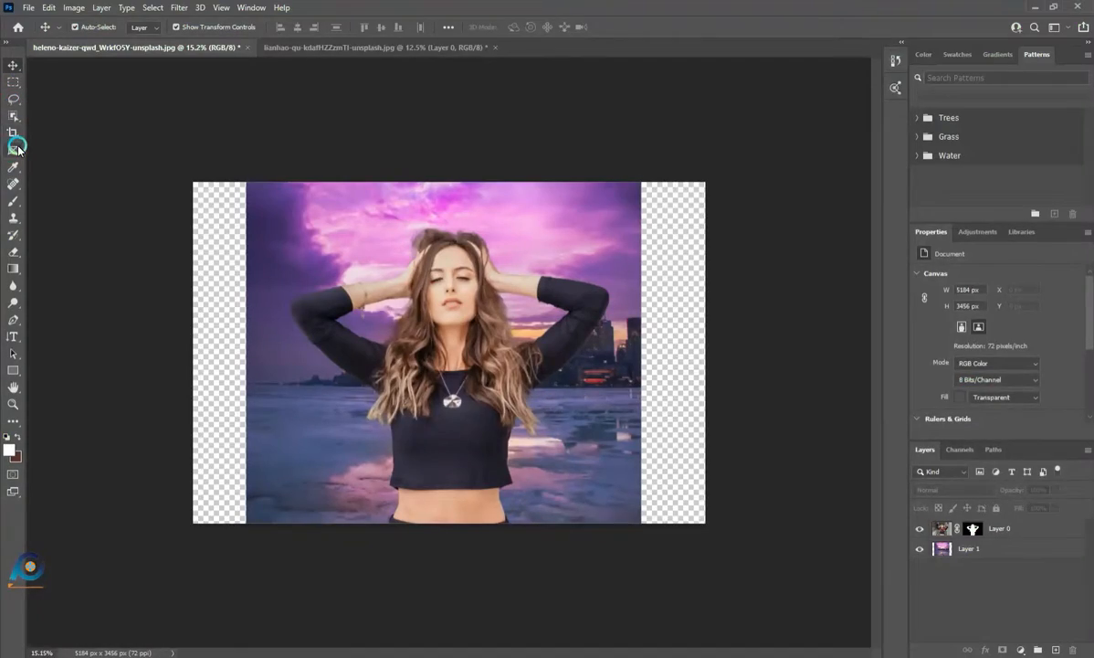
# With the woman's layer selected, narrow the crop frame on both sides to the width of the skyline picture
pyautogui.click(17, 148)
pyautogui.click(966, 533)
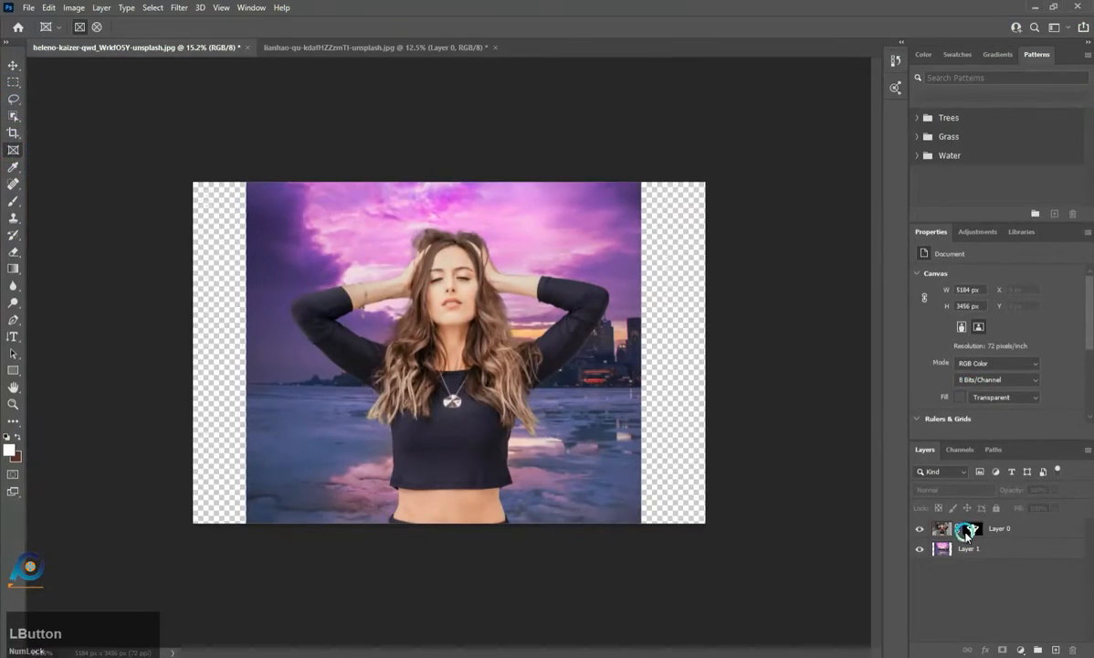
pyautogui.click(944, 528)
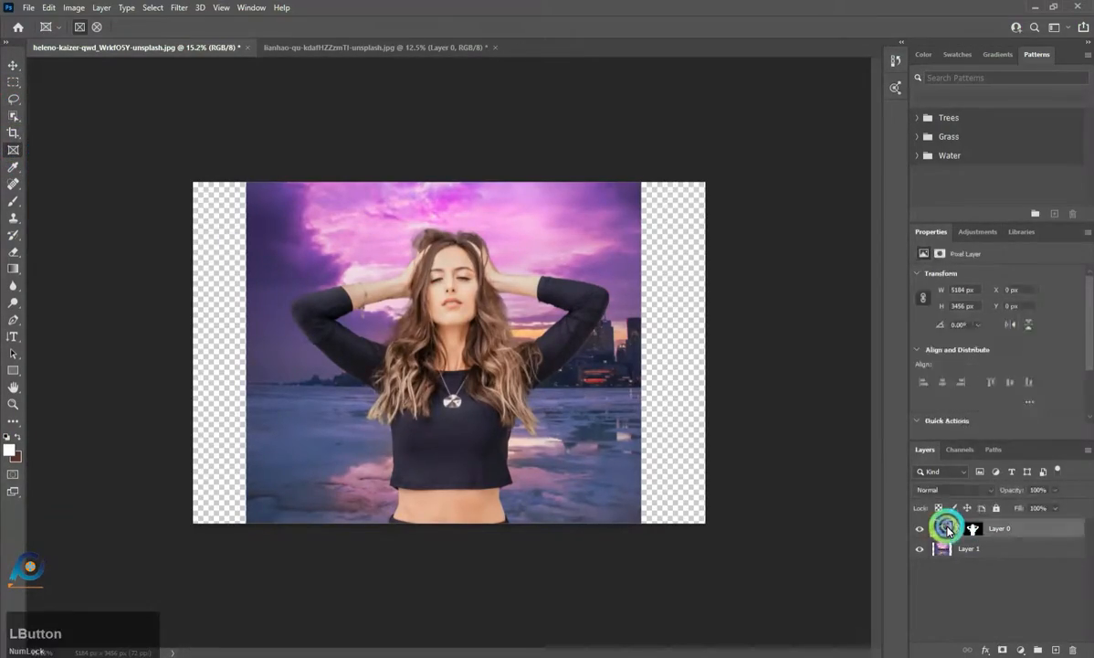
pyautogui.click(13, 133)
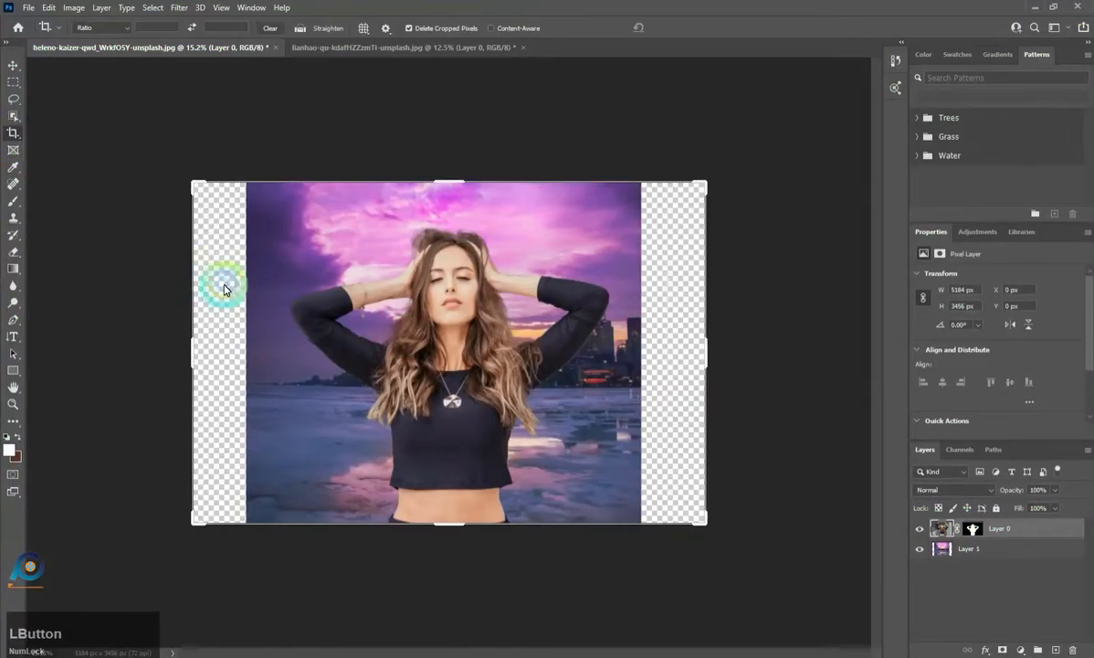
pyautogui.moveTo(193, 356); pyautogui.dragTo(217, 349)
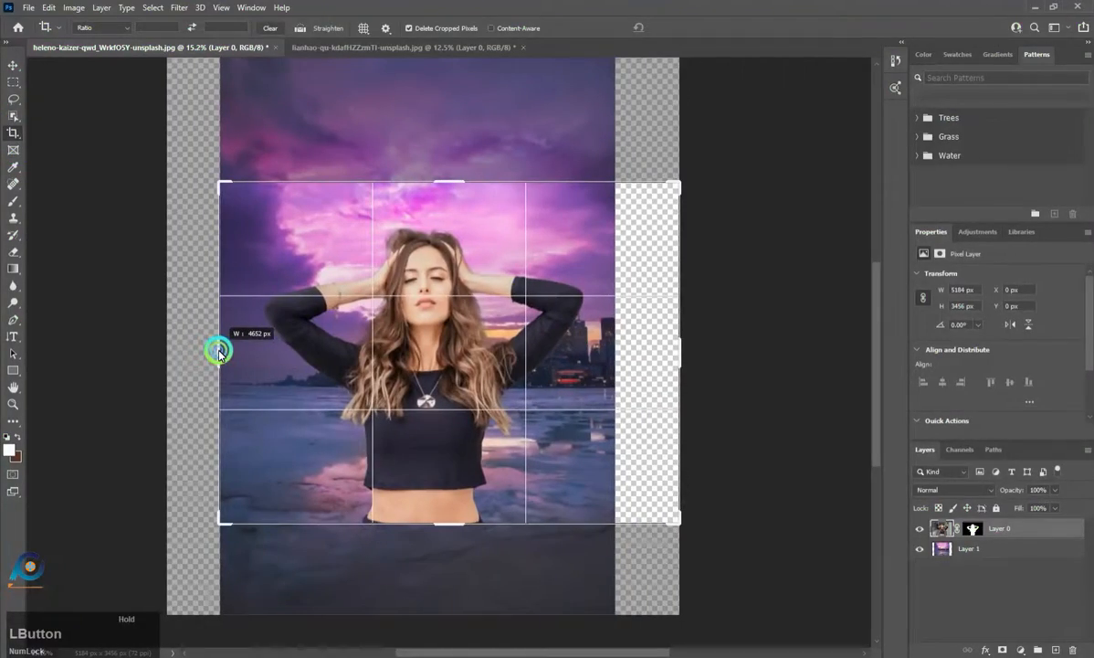
pyautogui.moveTo(284, 353); pyautogui.dragTo(284, 353)
pyautogui.moveTo(682, 355); pyautogui.dragTo(648, 355)
pyautogui.click(445, 190)
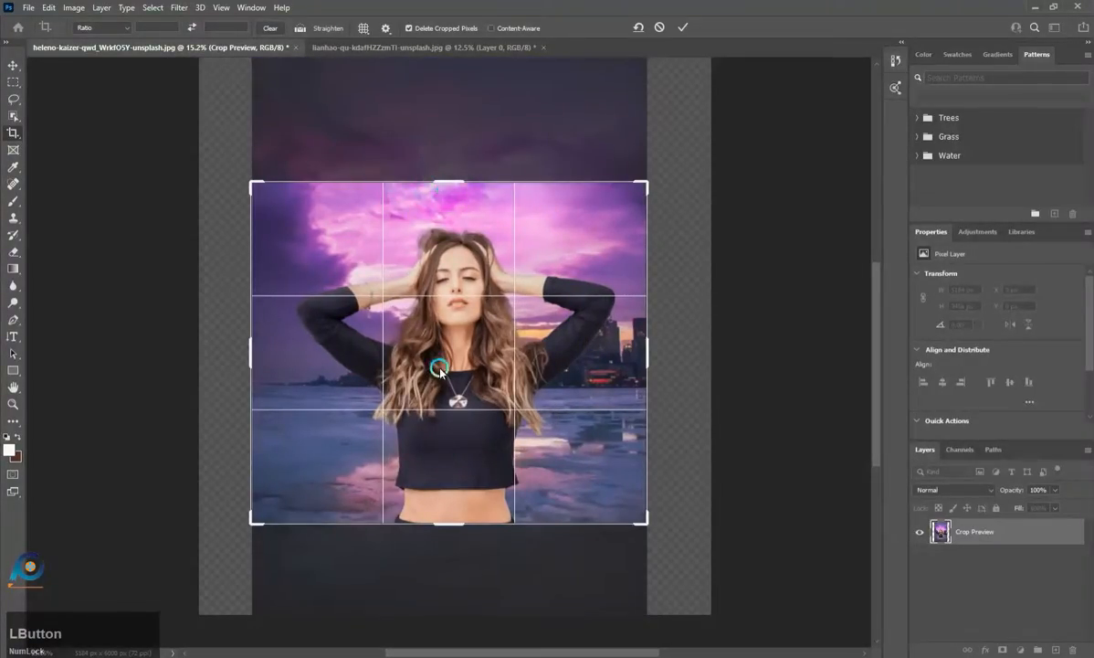
# Extend the crop frame down and up to the skyline picture's full height and apply the crop
pyautogui.moveTo(439, 526); pyautogui.dragTo(442, 569)
pyautogui.scroll(3, 447, 471)
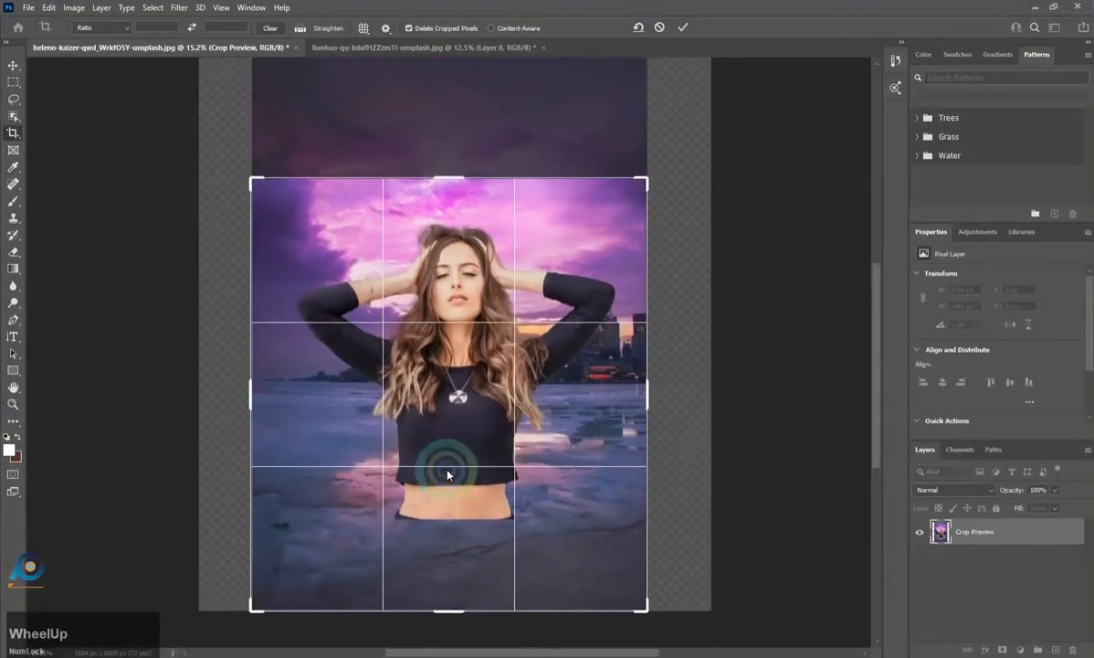
pyautogui.scroll(1, 447, 464)
pyautogui.moveTo(452, 322); pyautogui.dragTo(446, 238)
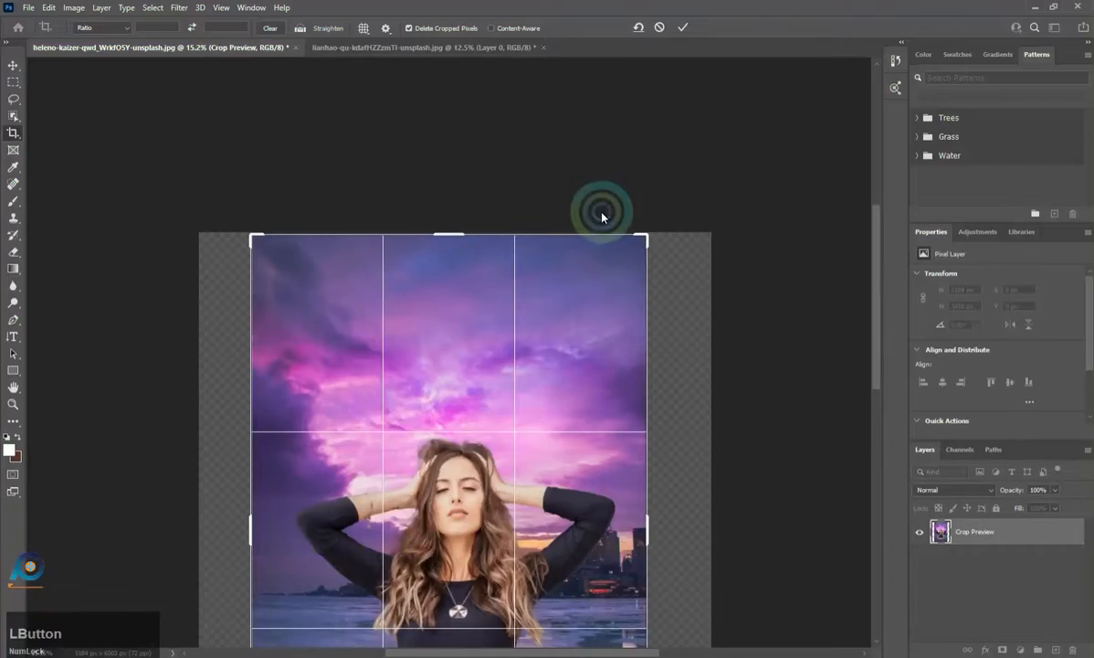
pyautogui.click(684, 32)
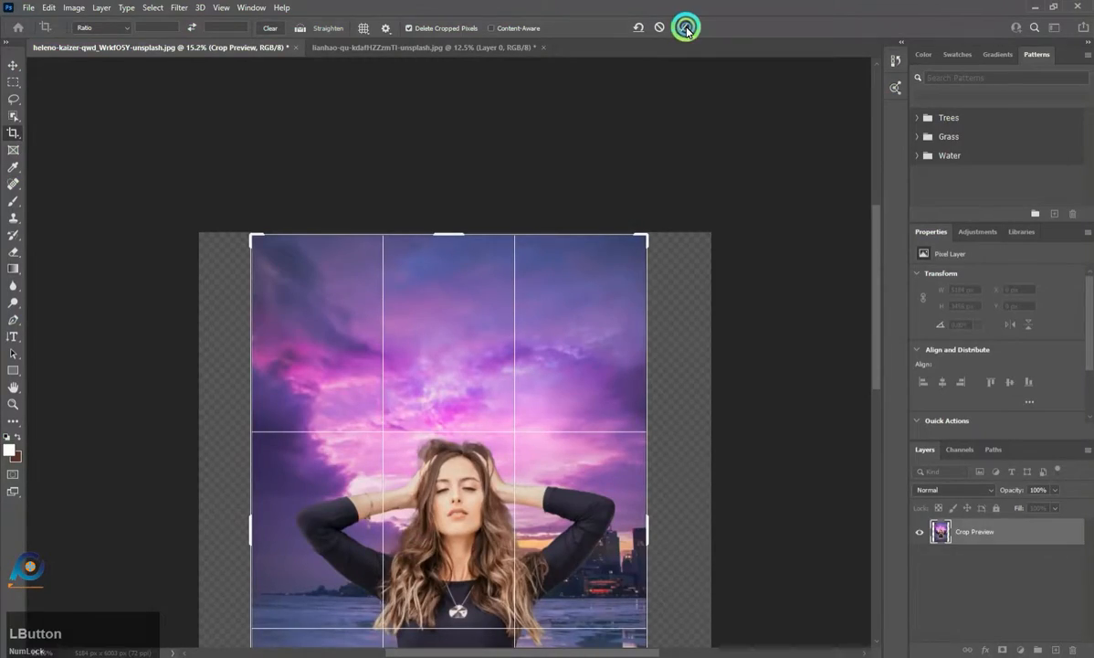
pyautogui.scroll(-1, 525, 329)
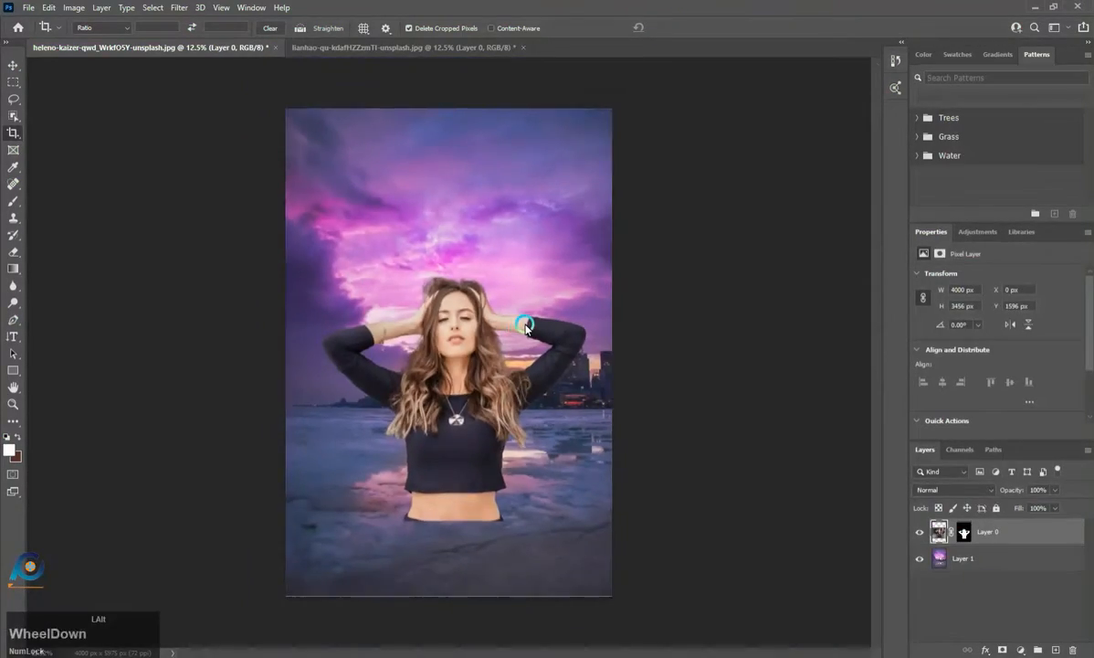
# Scale the woman's layer to about 149.79% and position it with her waist at the canvas's lower edge
pyautogui.click(13, 66)
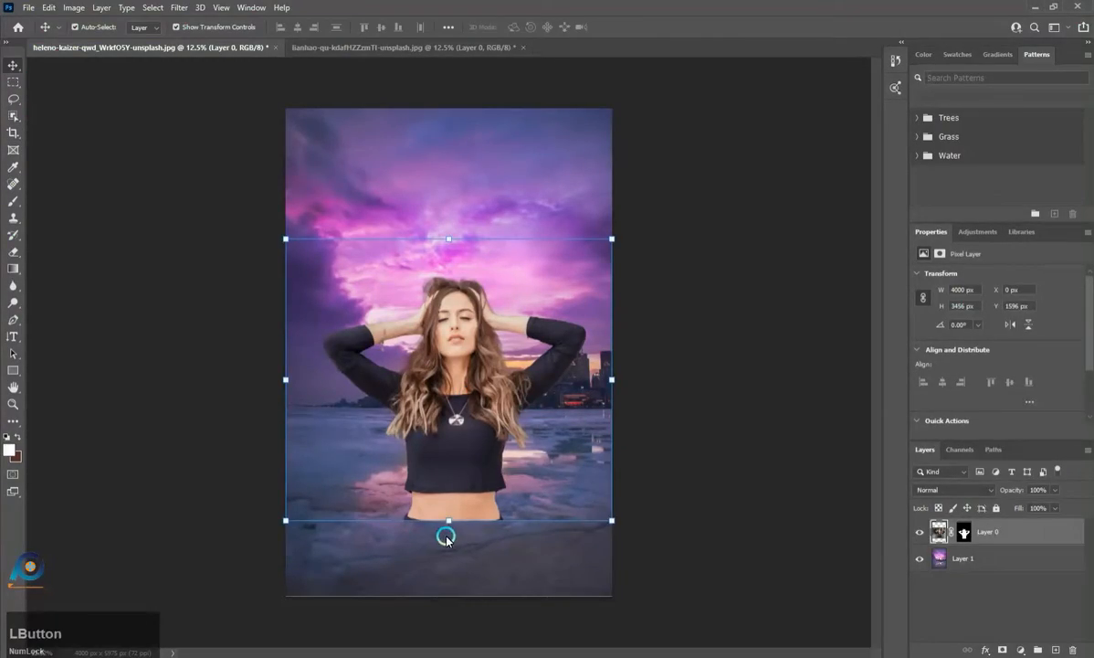
pyautogui.moveTo(447, 521); pyautogui.dragTo(447, 601)
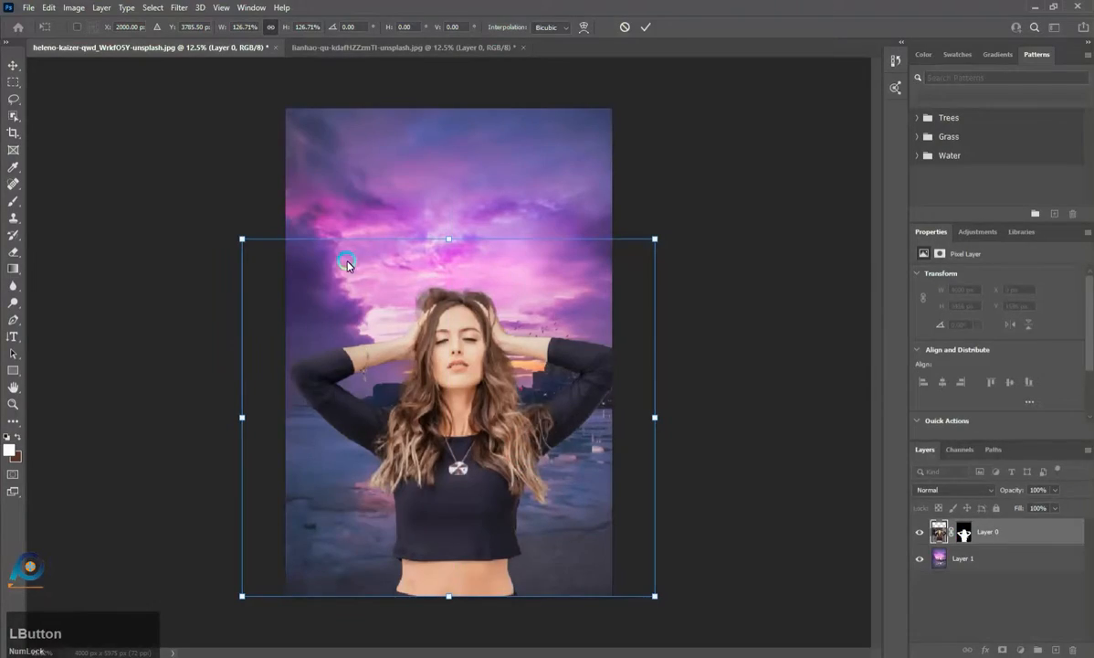
pyautogui.moveTo(453, 241); pyautogui.dragTo(435, 178)
pyautogui.moveTo(468, 385); pyautogui.dragTo(460, 384)
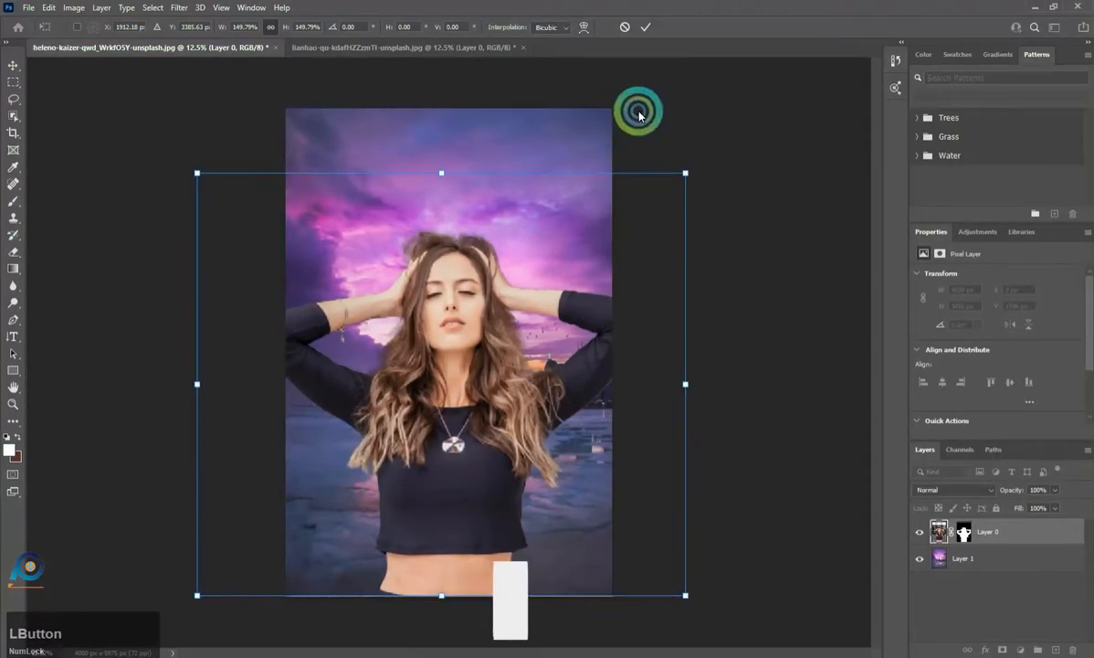
pyautogui.click(646, 27)
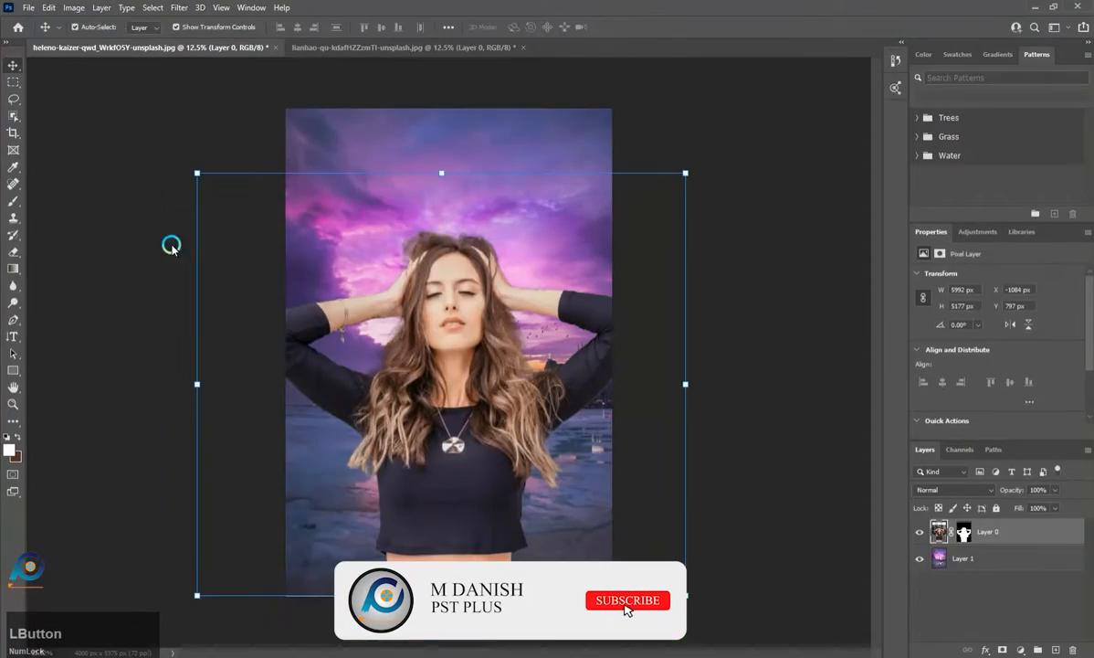
pyautogui.click(725, 325)
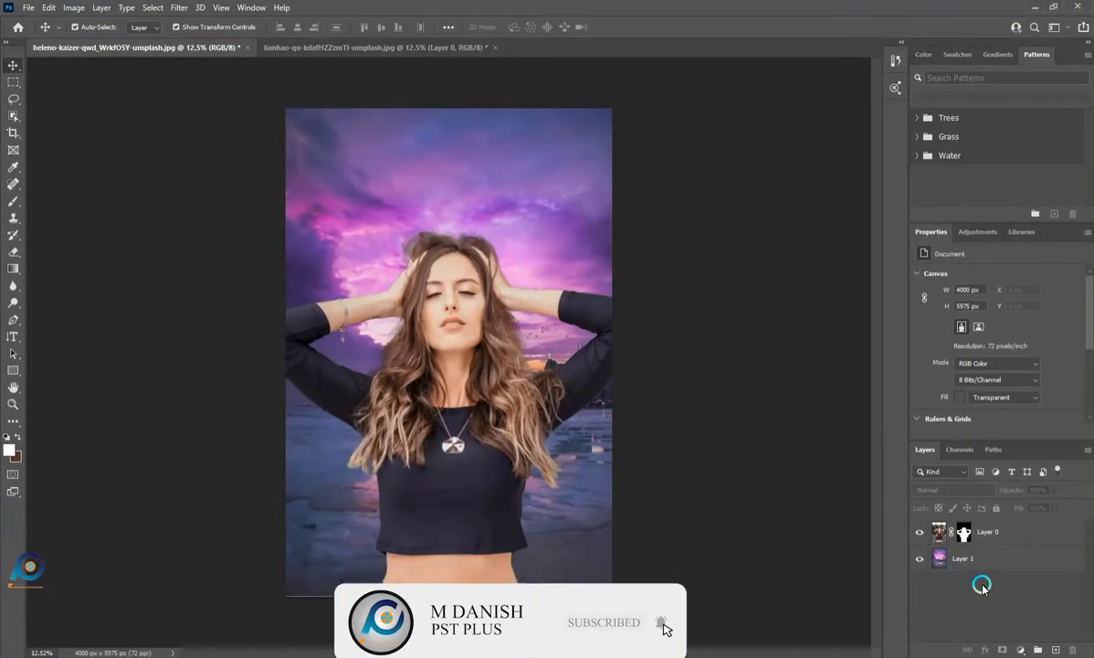
# Nudge the skyline layer down and scale it to 101.34% so that it covers the whole canvas
pyautogui.click(597, 558)
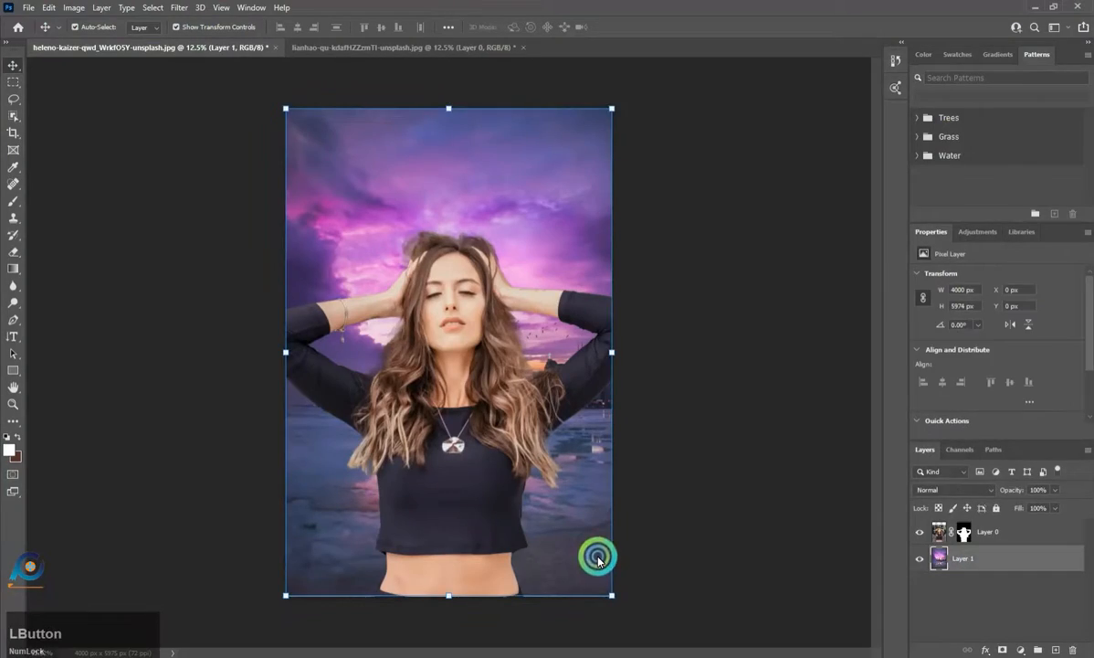
pyautogui.press('Down')
pyautogui.click(705, 567)
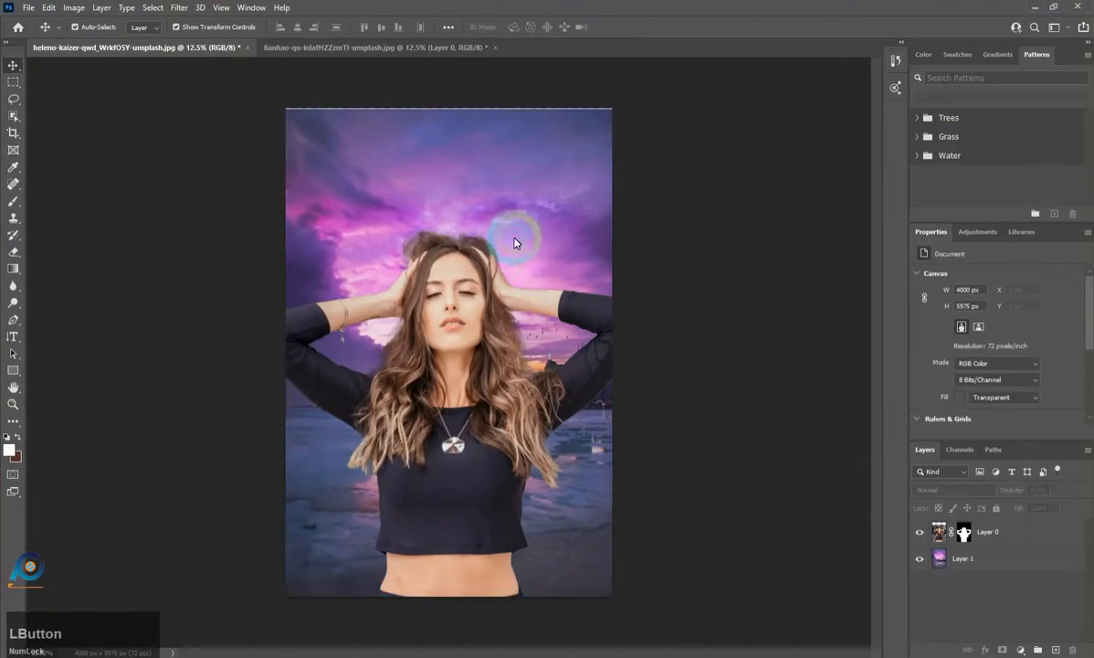
pyautogui.click(479, 171)
pyautogui.moveTo(451, 109); pyautogui.dragTo(452, 99)
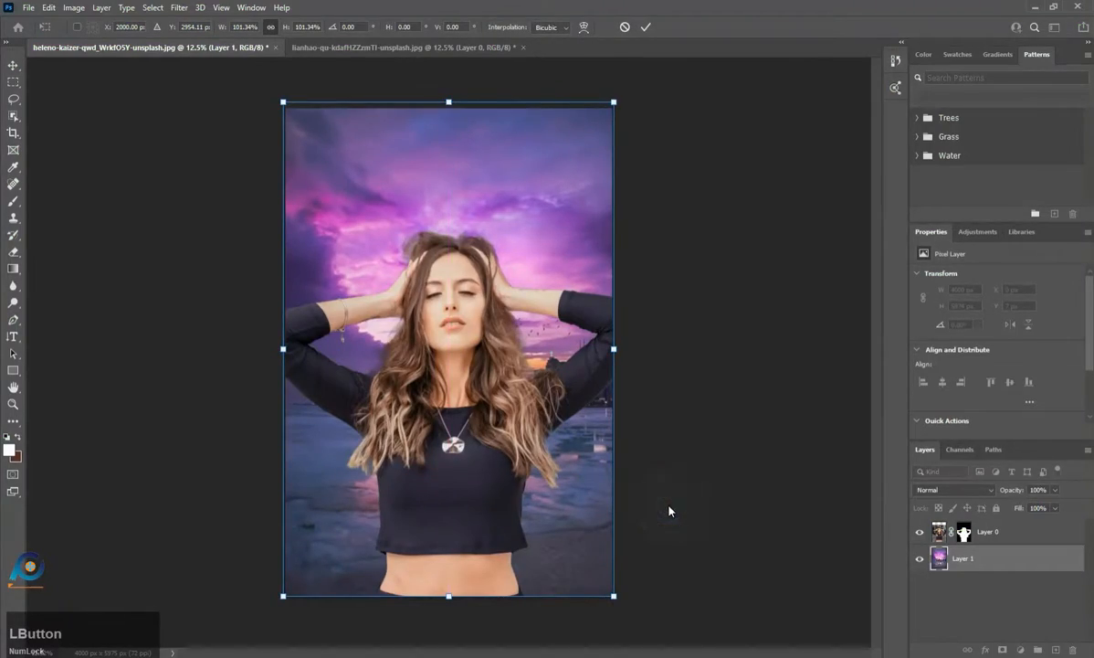
pyautogui.press('Down')
pyautogui.click(650, 27)
pyautogui.click(696, 280)
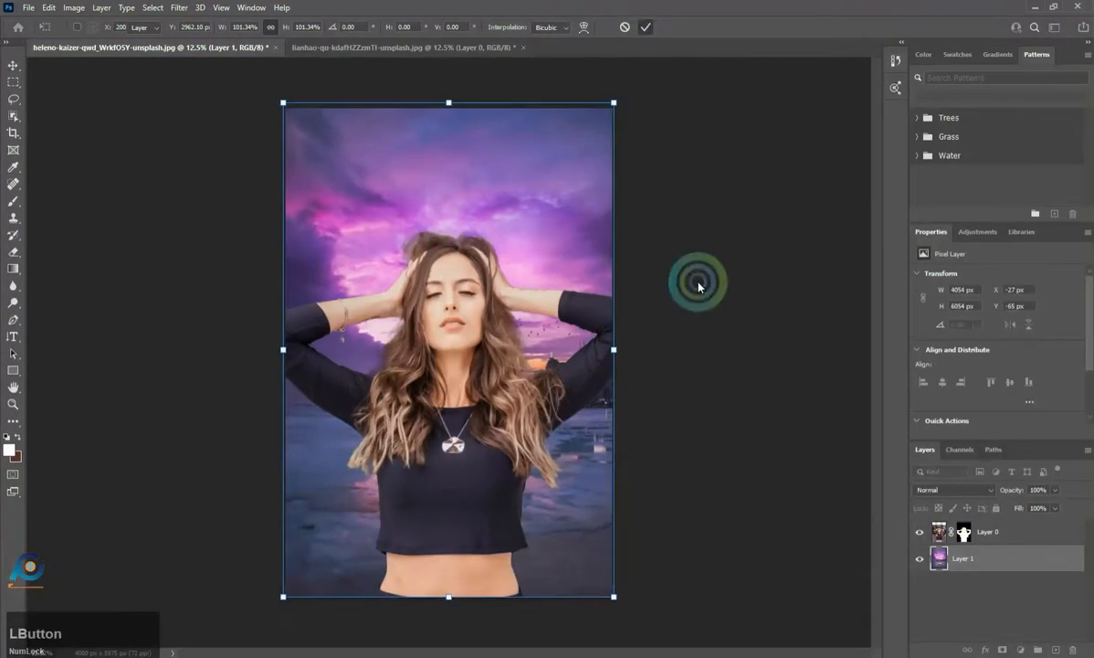
# Open Field Blur on the skyline layer, Layer 1, and set its pin on the woman's chin to 0 px blur
pyautogui.click(667, 335)
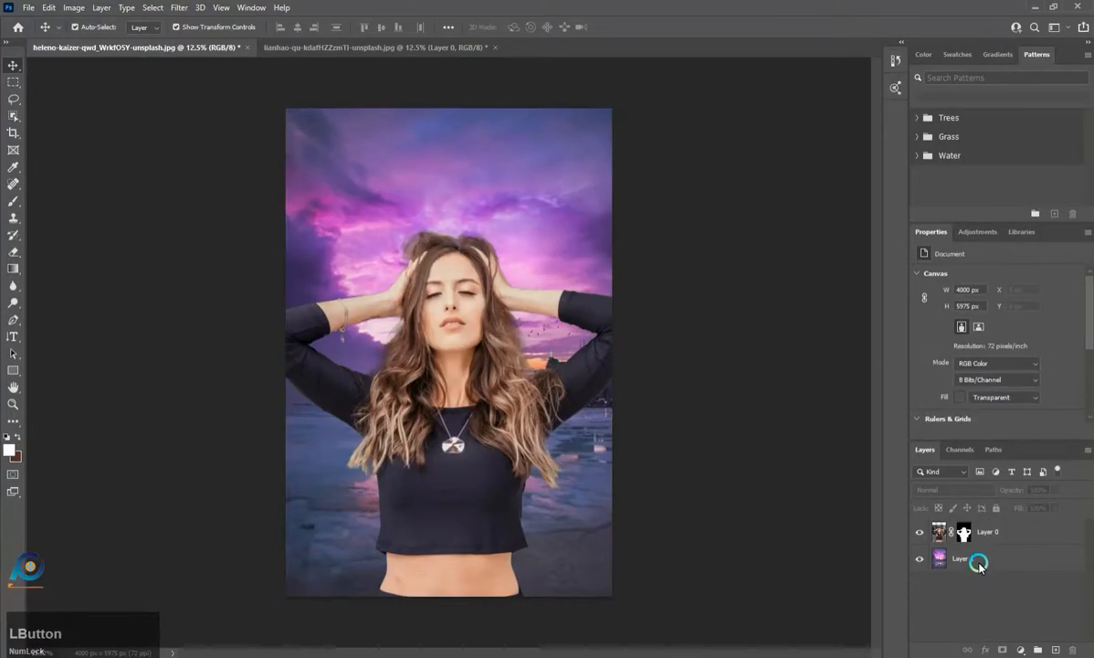
pyautogui.click(970, 558)
pyautogui.click(179, 9)
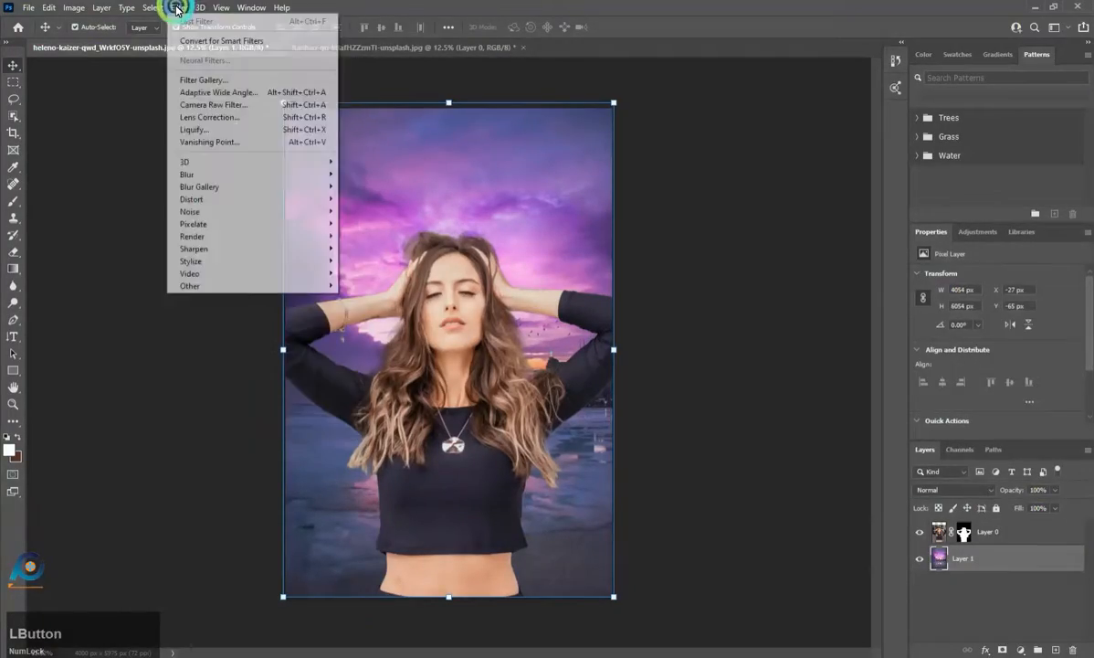
pyautogui.click(260, 175)
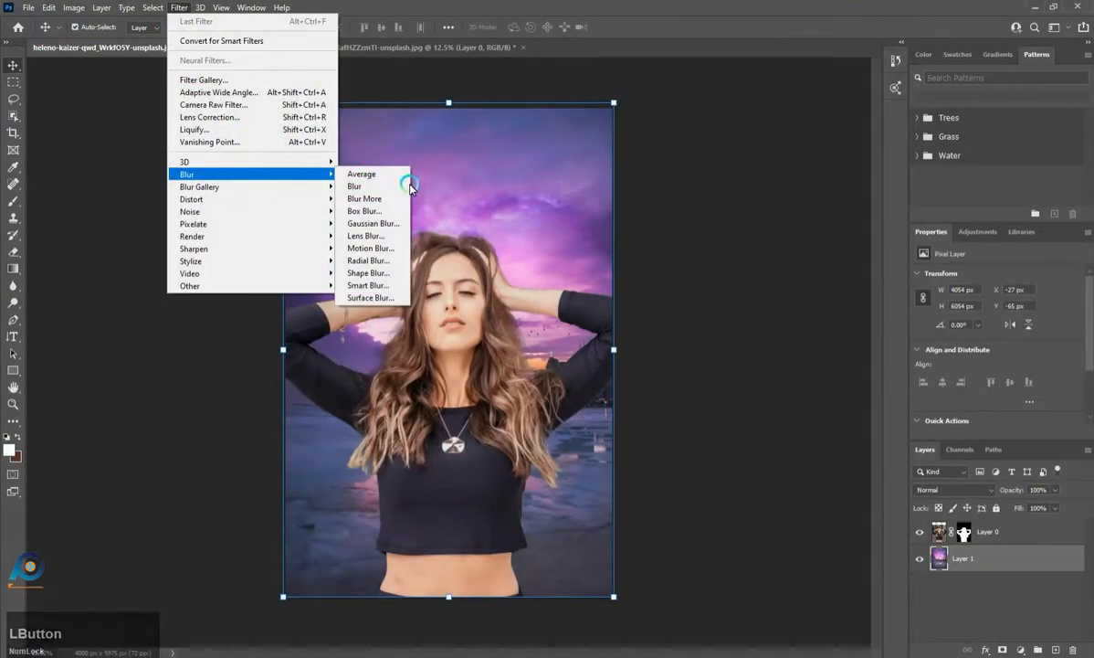
pyautogui.moveTo(283, 188)
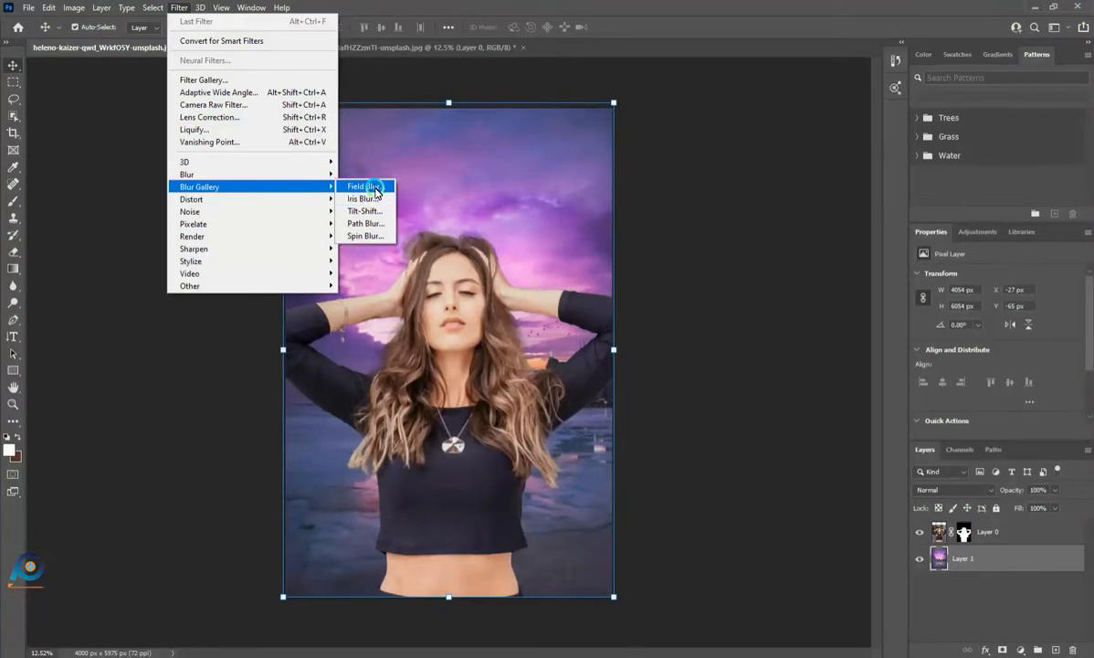
pyautogui.click(377, 190)
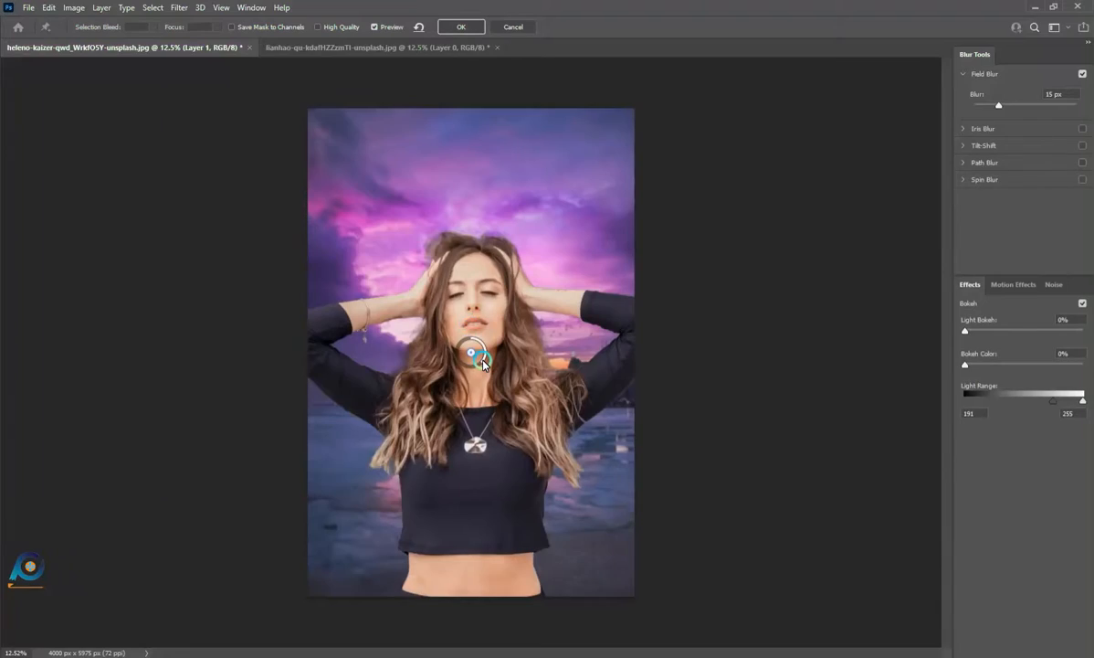
pyautogui.moveTo(484, 363); pyautogui.dragTo(472, 347)
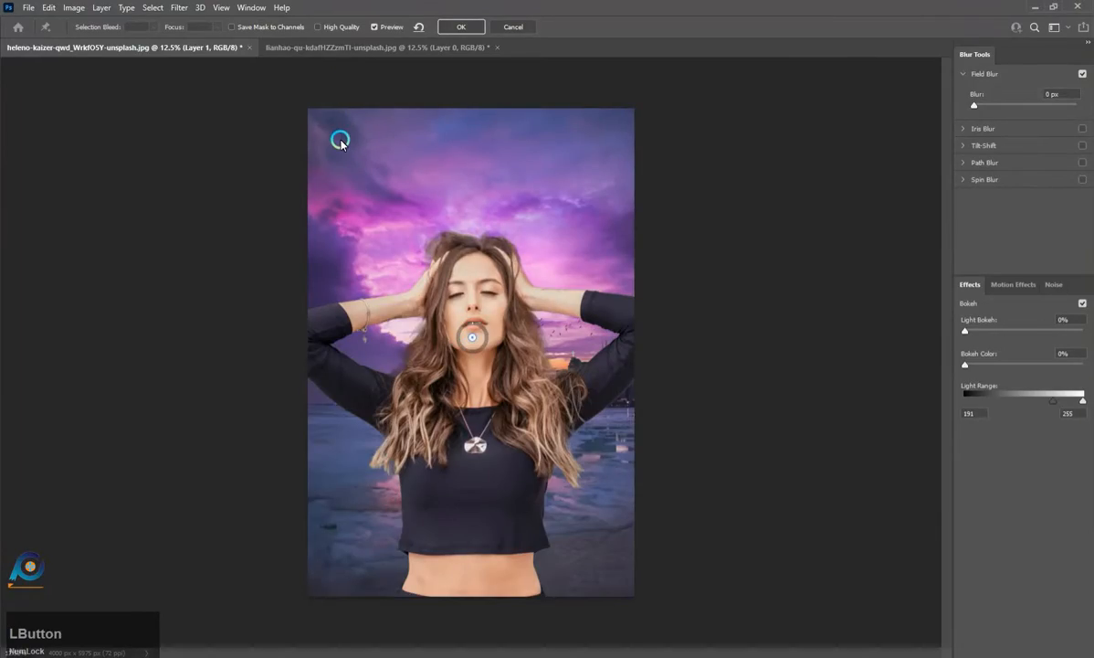
# Add three blur pins across the top of the sky, about 23 px at the left, 22 px at the right, and one in the centre
pyautogui.moveTo(339, 141); pyautogui.dragTo(340, 157)
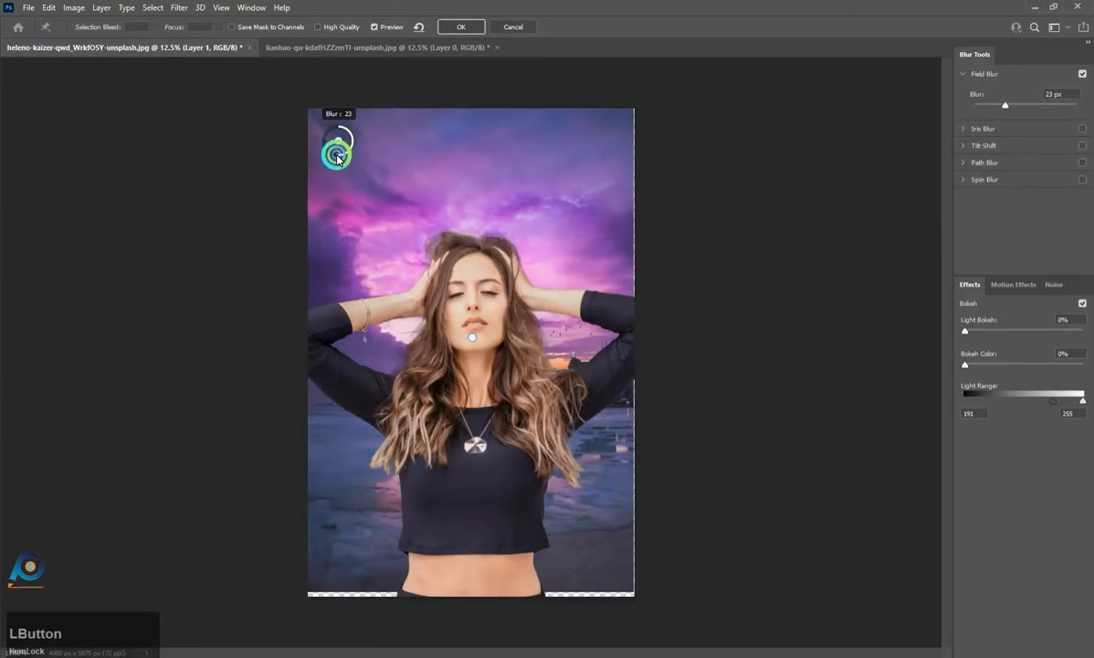
pyautogui.click(583, 146)
pyautogui.moveTo(584, 146)
pyautogui.mouseDown()
pyautogui.moveTo(589, 163)
pyautogui.moveTo(593, 144)
pyautogui.mouseUp()
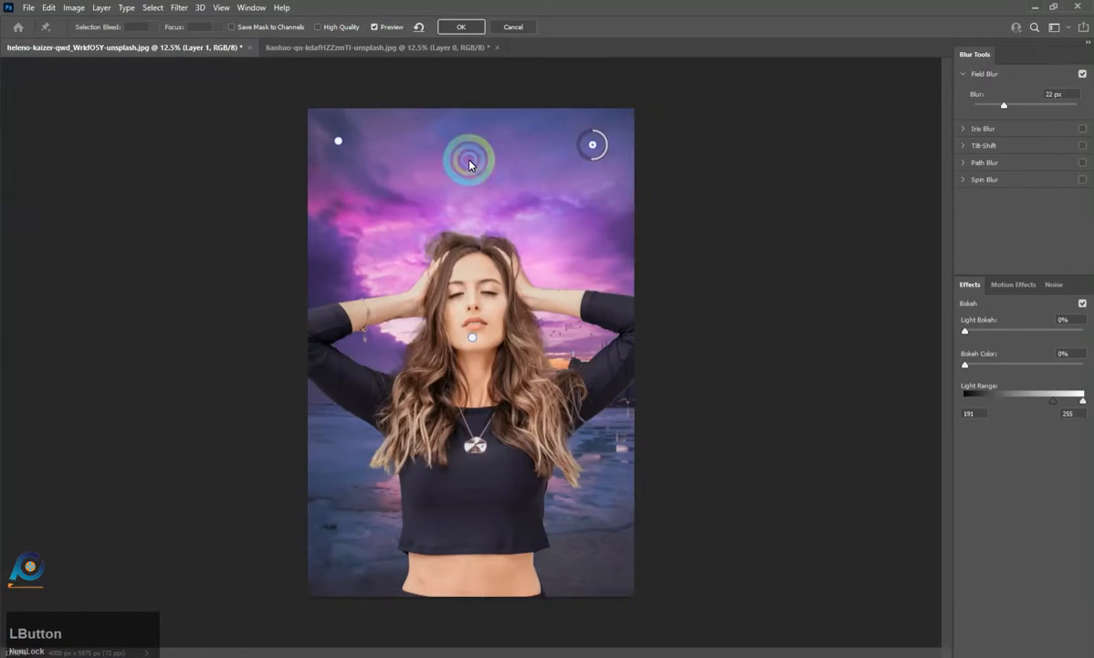
pyautogui.moveTo(359, 279); pyautogui.dragTo(471, 144)
# Add blur pins on both sides of her head, the right one at 19 px, and in the canvas's bottom corners at about 24 and 25 px
pyautogui.click(356, 270)
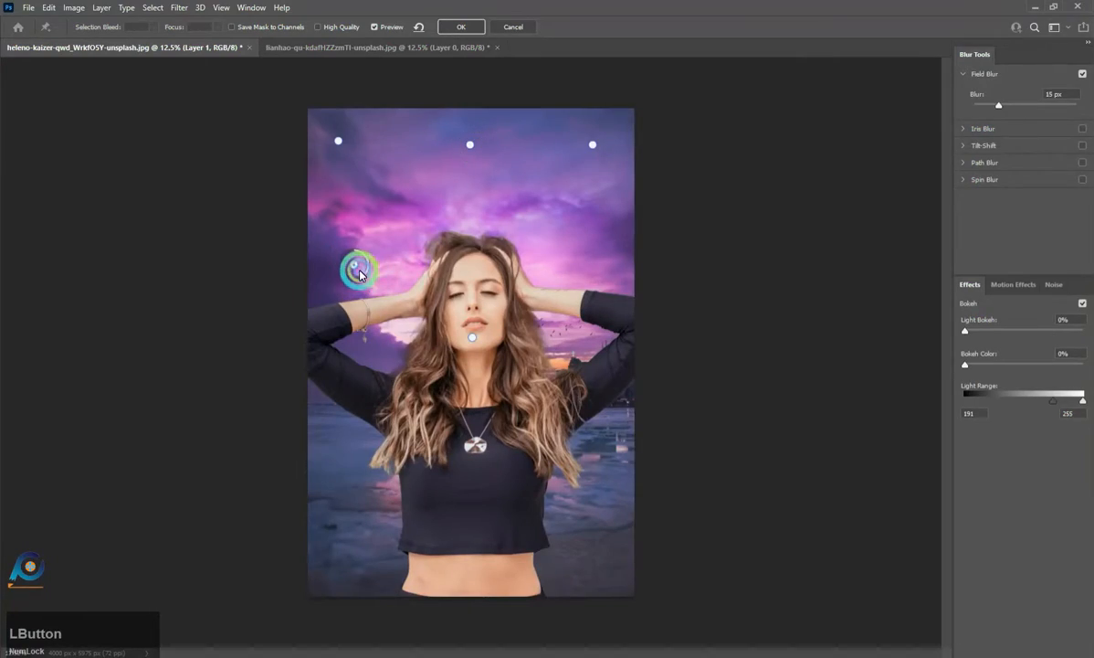
pyautogui.moveTo(363, 278); pyautogui.dragTo(356, 274)
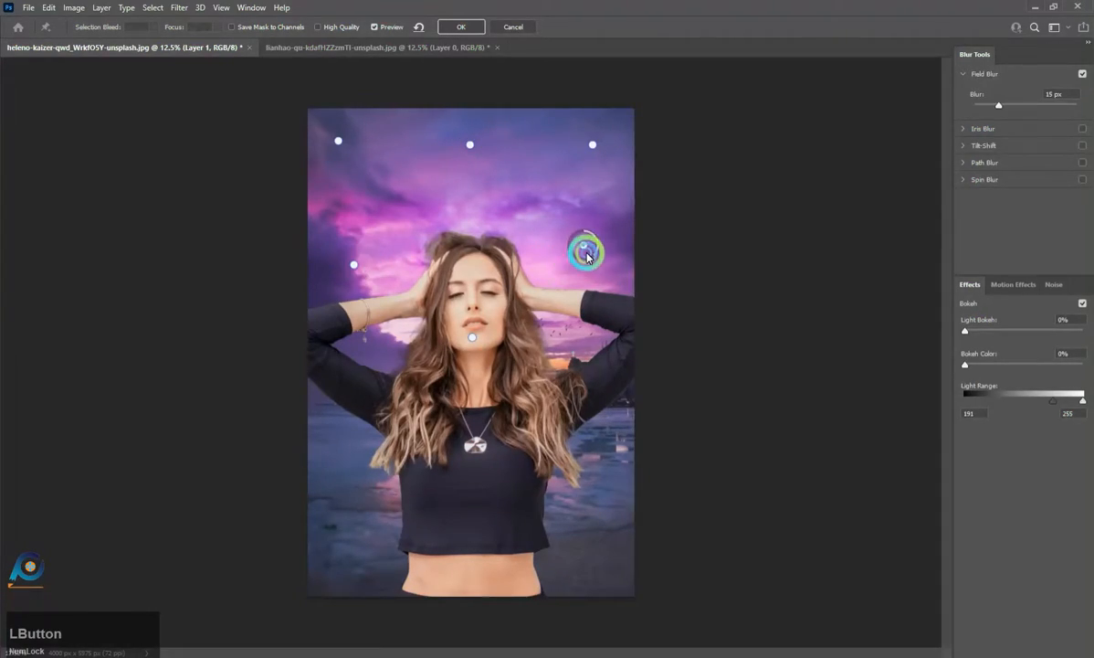
pyautogui.moveTo(594, 259)
pyautogui.mouseDown()
pyautogui.moveTo(582, 266)
pyautogui.moveTo(594, 254)
pyautogui.mouseUp()
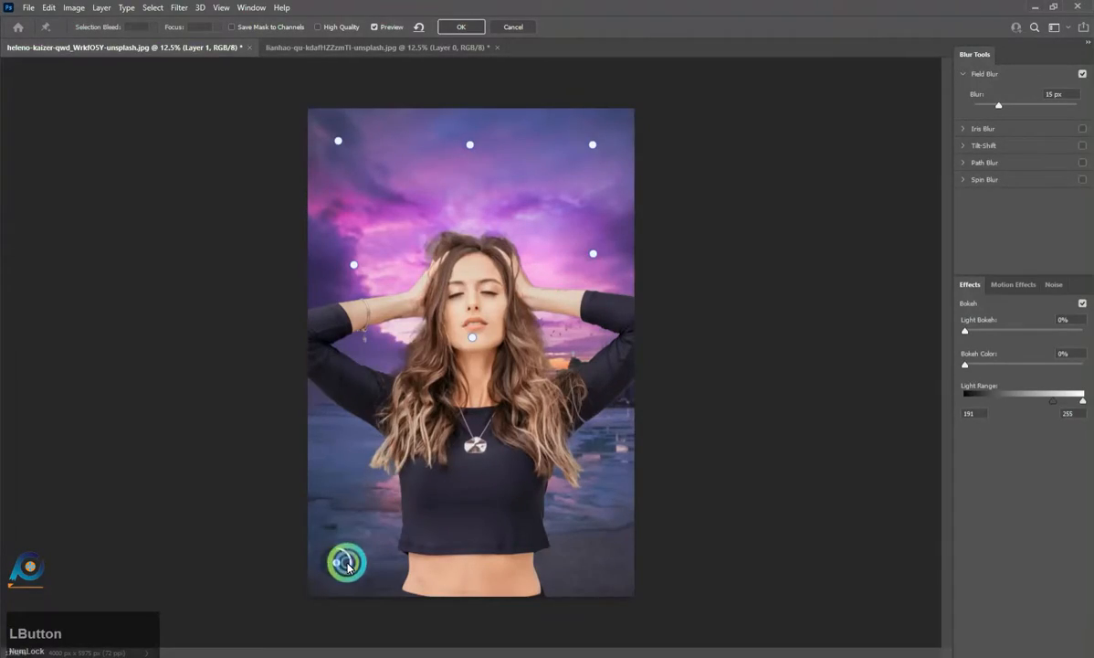
pyautogui.moveTo(347, 571); pyautogui.dragTo(335, 580)
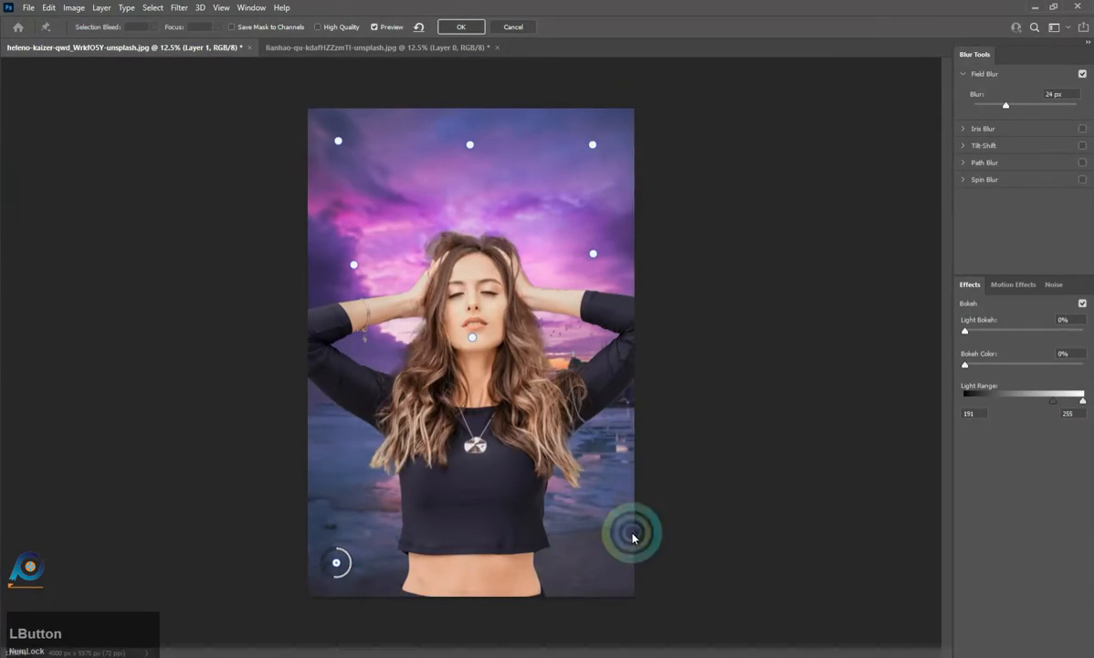
pyautogui.click(593, 544)
pyautogui.moveTo(605, 557)
pyautogui.mouseDown()
pyautogui.moveTo(594, 561)
pyautogui.moveTo(599, 550)
pyautogui.mouseUp()
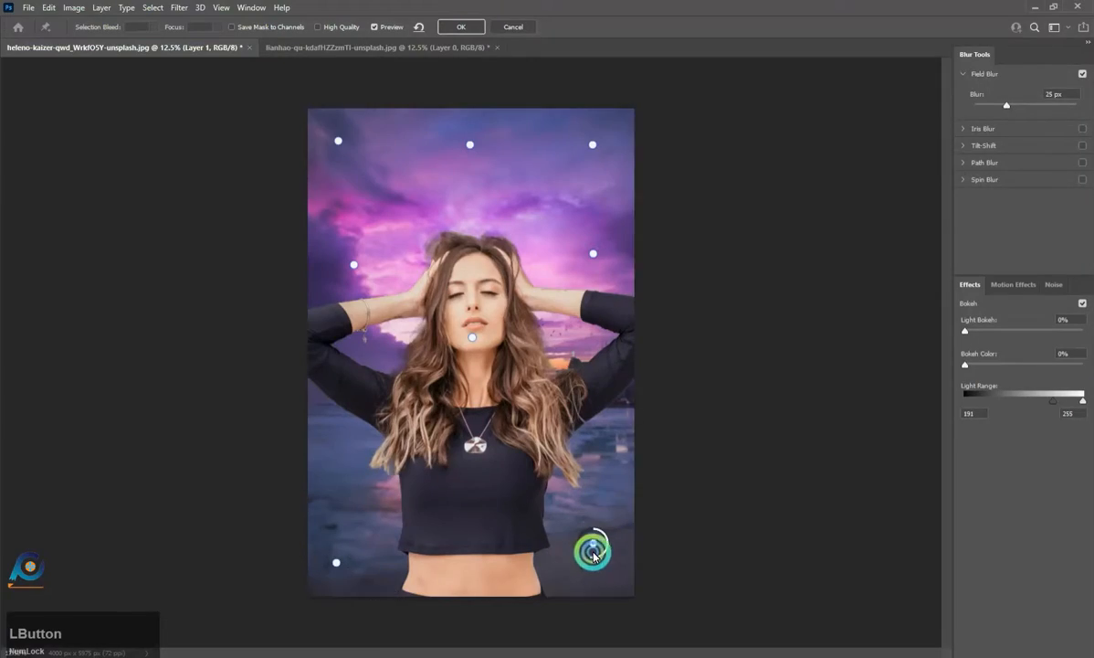
# Add blur pins between her hair and each bent arm, plus a 19 px pin on the water at the canvas's left edge
pyautogui.click(566, 363)
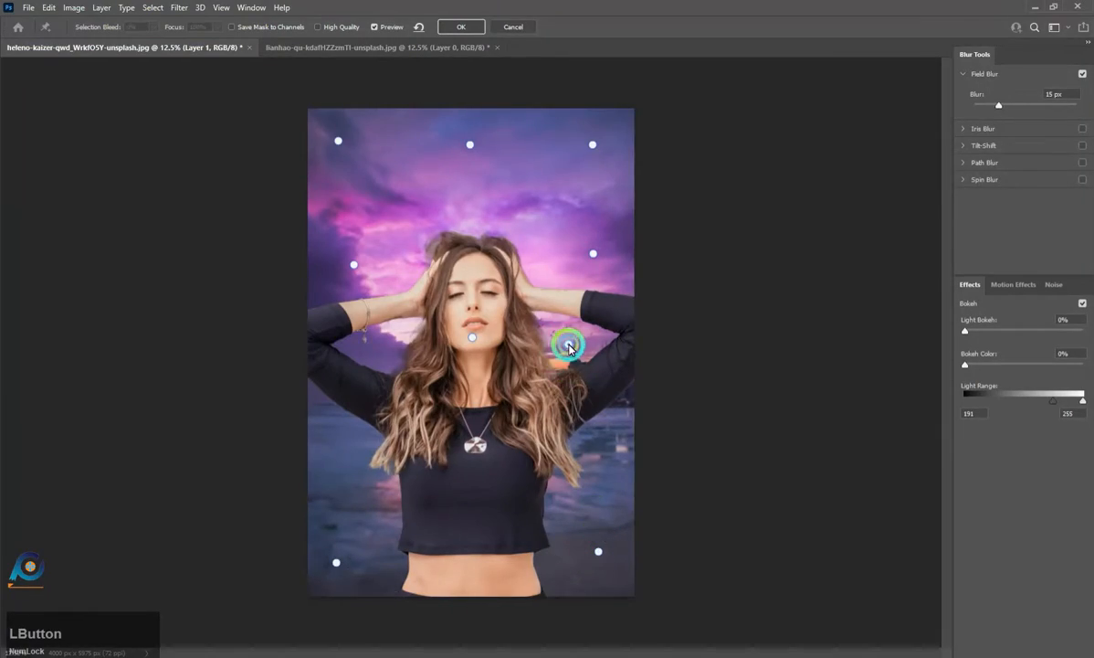
pyautogui.moveTo(574, 349); pyautogui.dragTo(571, 350)
pyautogui.click(382, 352)
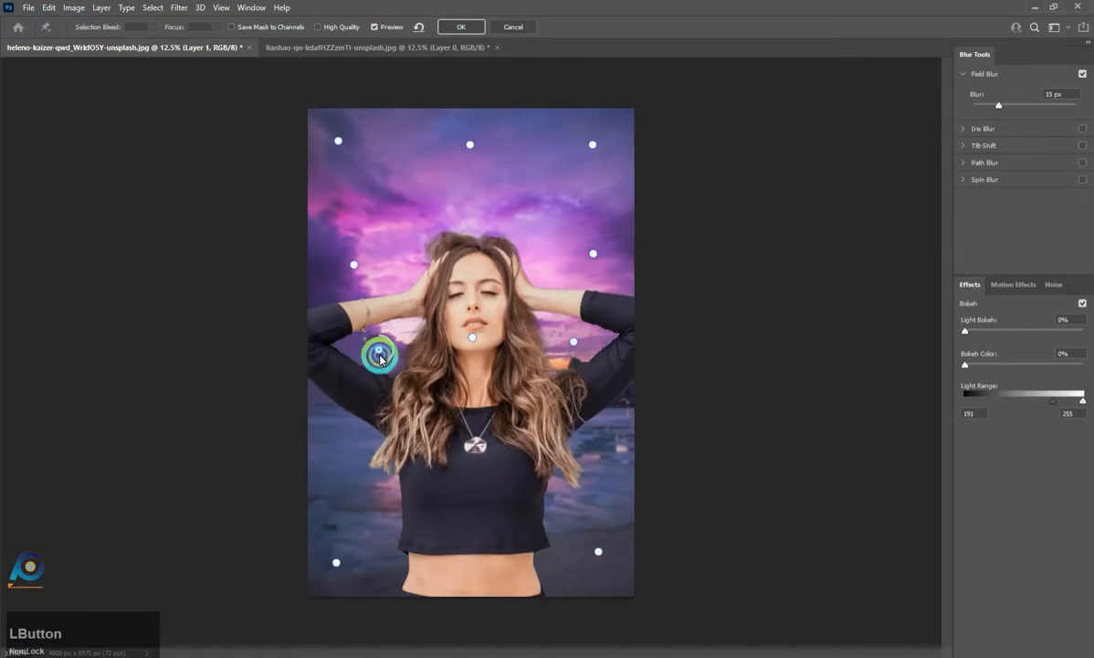
pyautogui.click(327, 431)
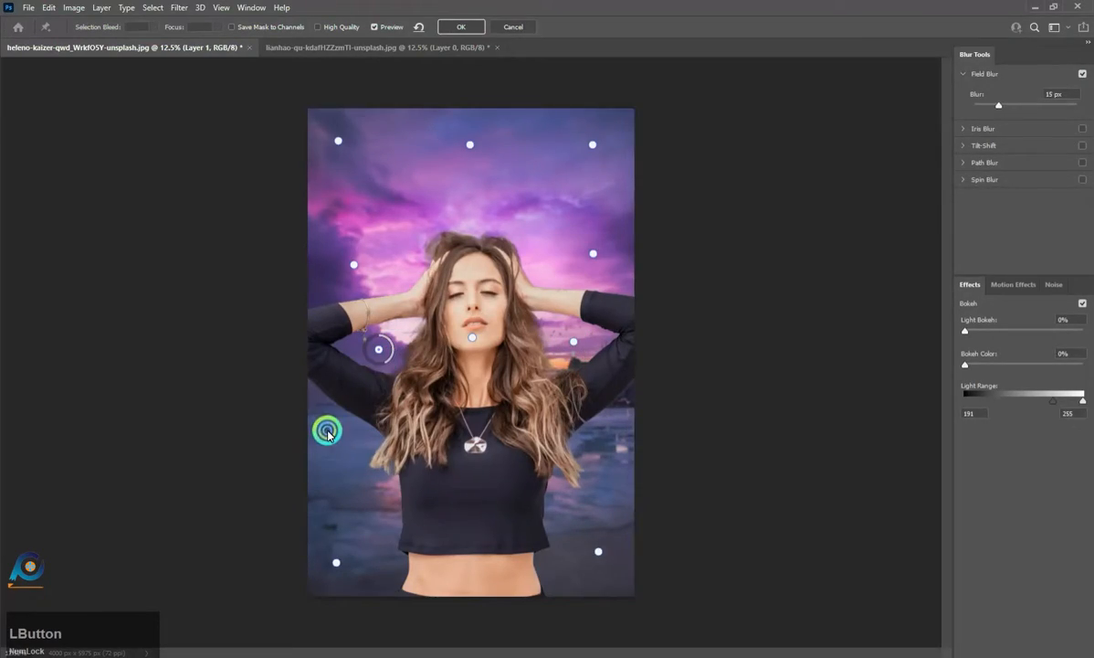
pyautogui.moveTo(333, 439)
pyautogui.mouseDown()
pyautogui.moveTo(322, 442)
pyautogui.moveTo(334, 452)
pyautogui.mouseUp()
# Add a blur pin at her waist near the canvas's lower edge and set it to 46 px
pyautogui.click(476, 506)
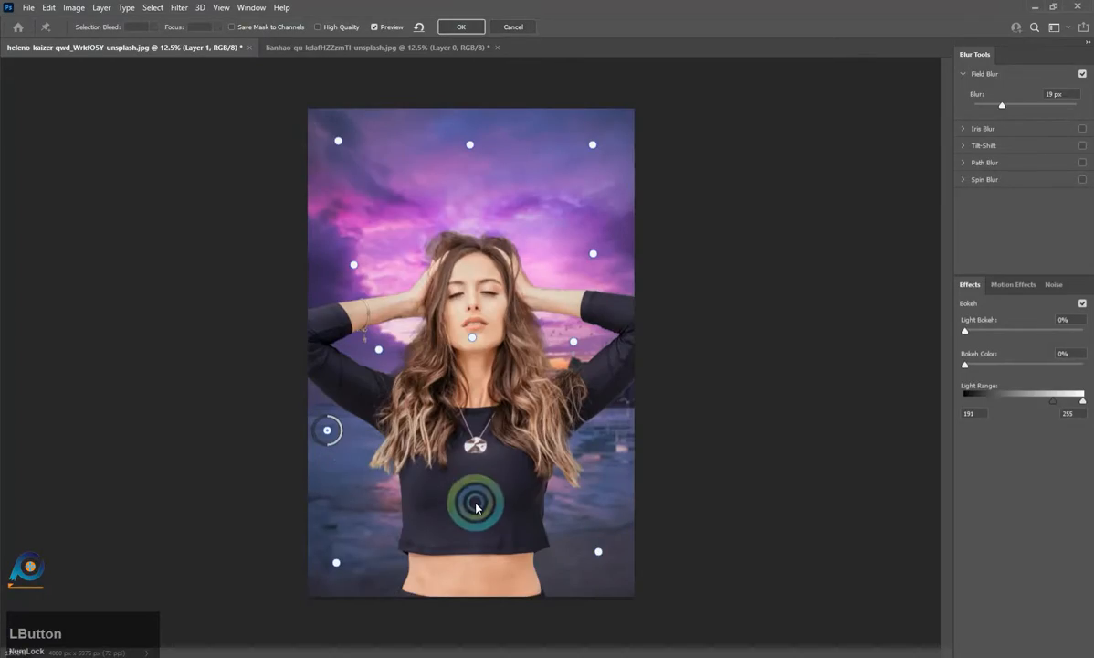
pyautogui.click(471, 579)
pyautogui.moveTo(481, 591); pyautogui.dragTo(472, 567)
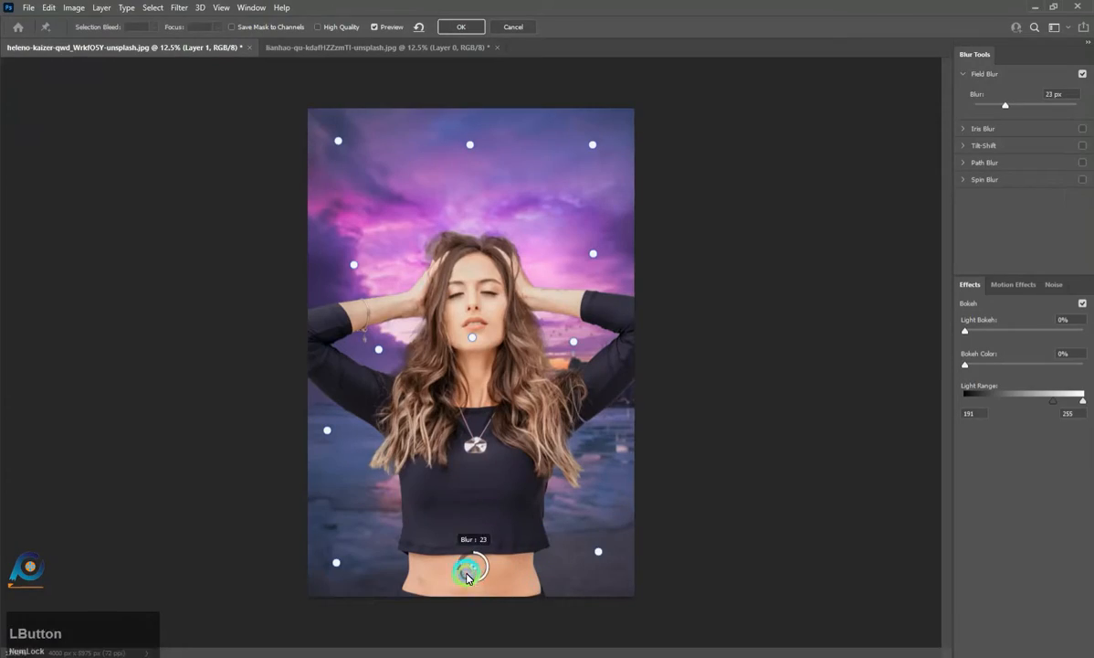
pyautogui.moveTo(468, 578)
pyautogui.mouseDown()
pyautogui.moveTo(465, 566)
pyautogui.moveTo(463, 581)
pyautogui.moveTo(471, 574)
pyautogui.mouseUp()
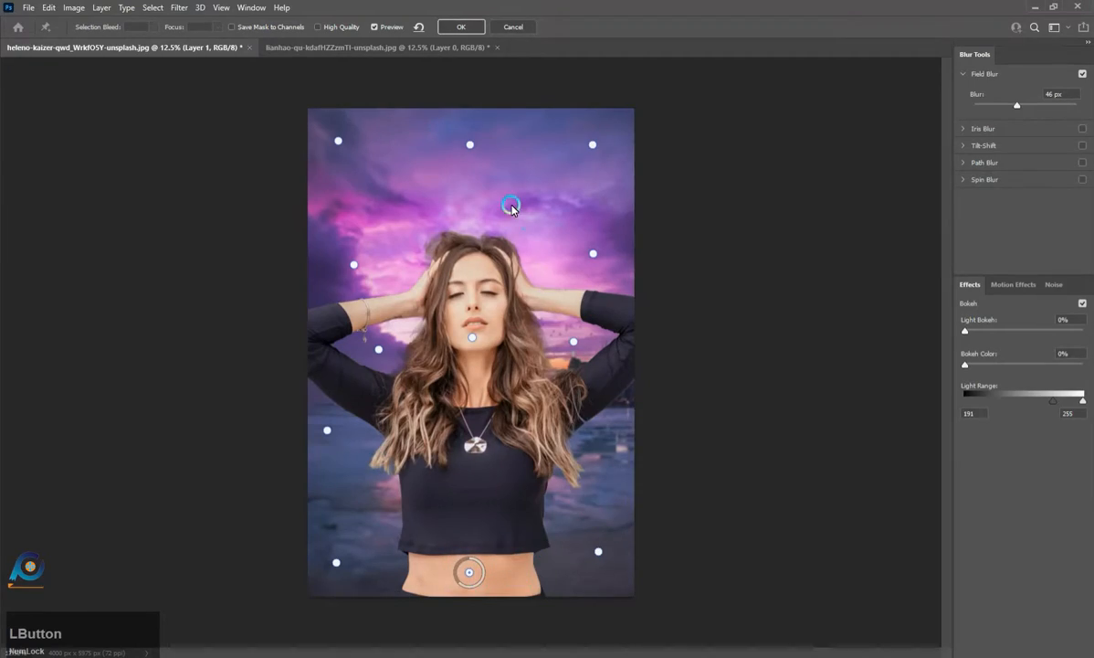
# Add two blur pins in the clouds above her raised arms, 32 px on the left and 18 px on the right
pyautogui.click(379, 236)
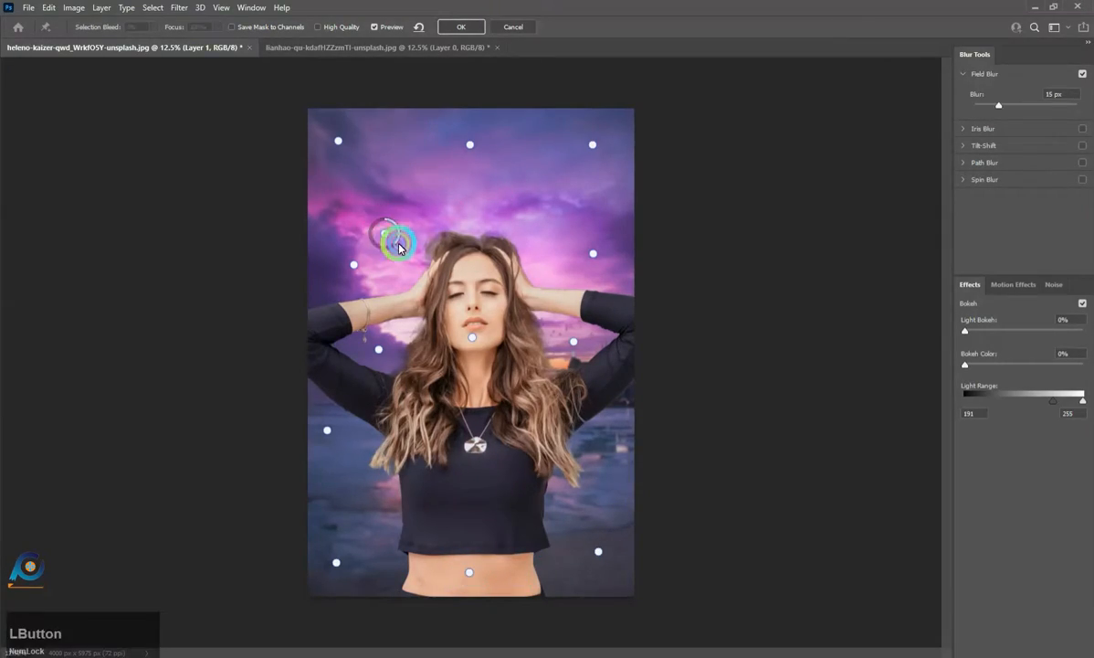
pyautogui.moveTo(393, 246); pyautogui.dragTo(370, 230)
pyautogui.click(566, 212)
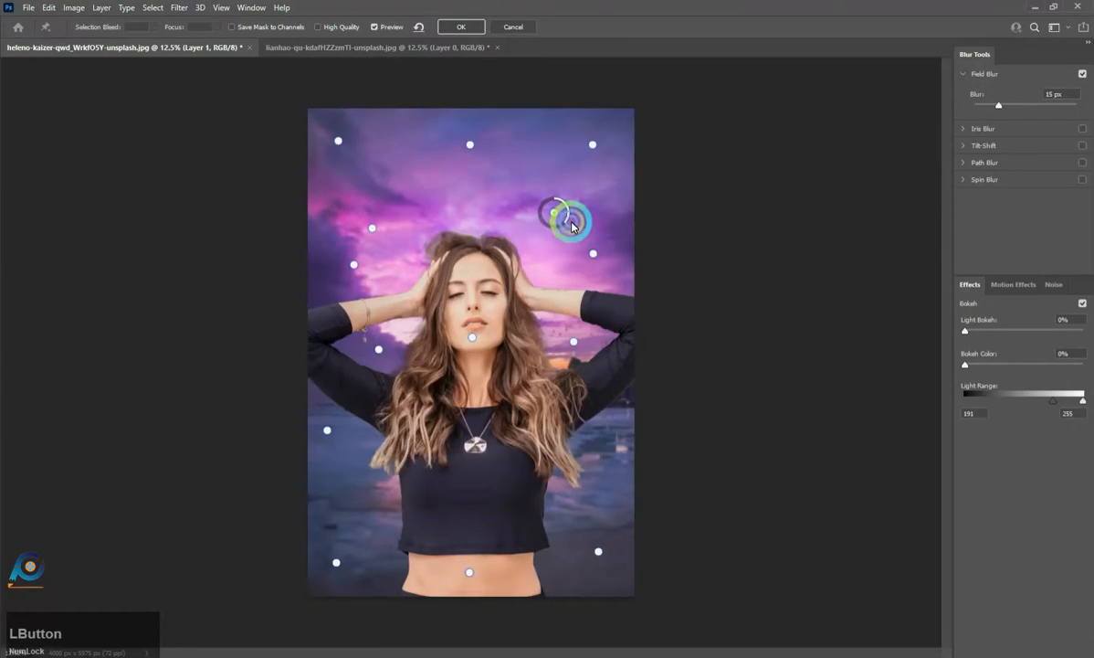
pyautogui.moveTo(565, 212); pyautogui.dragTo(574, 203)
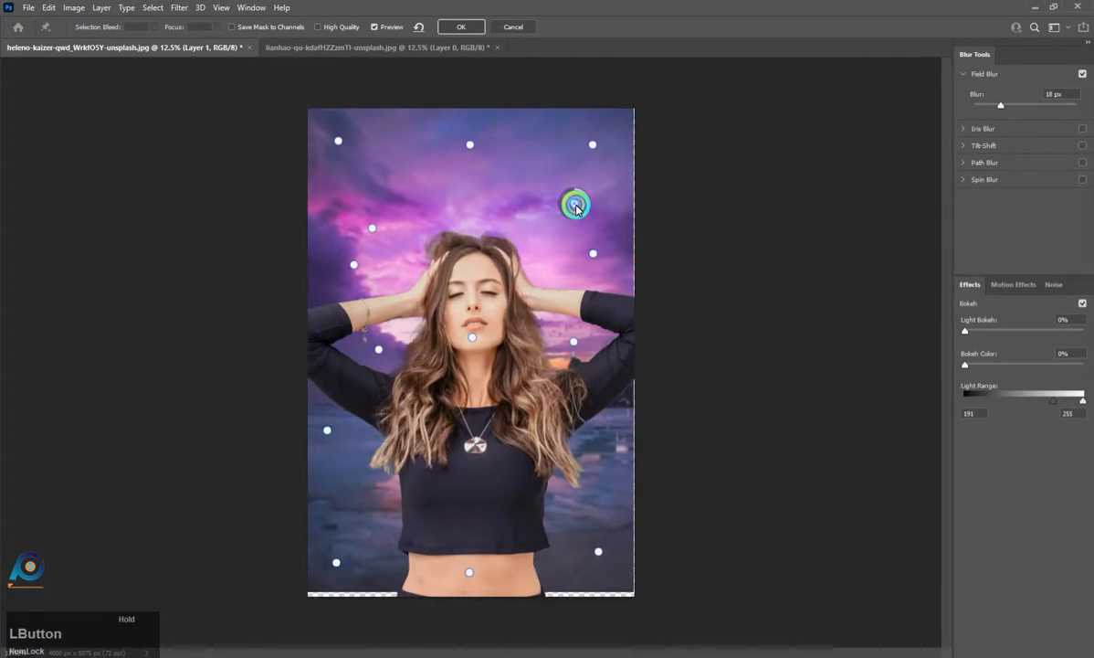
pyautogui.click(382, 245)
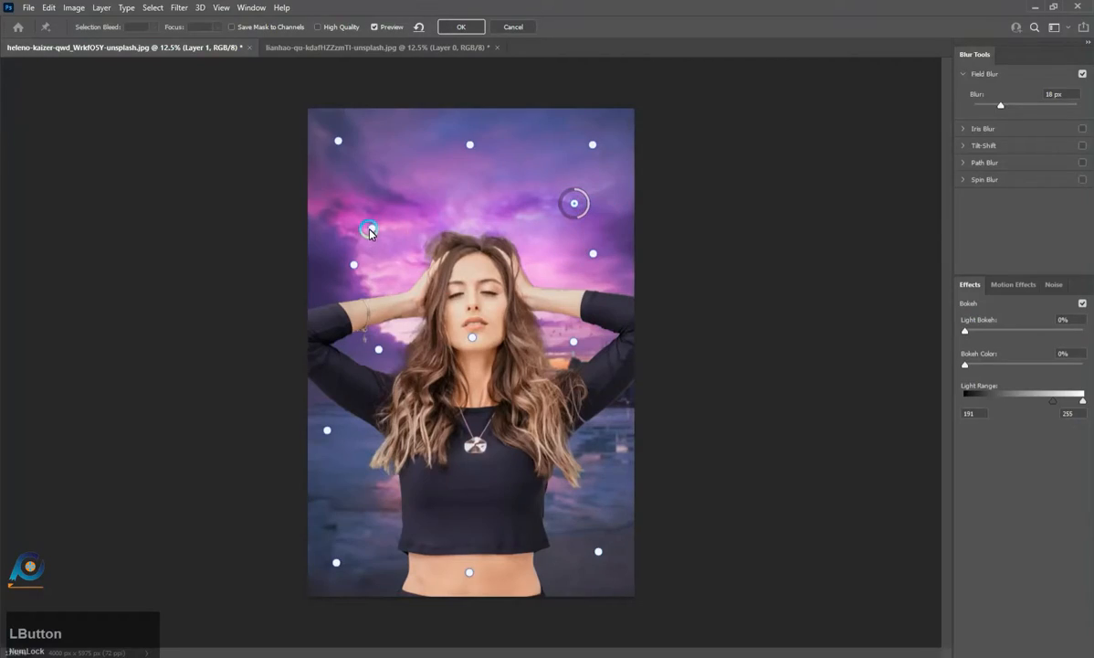
pyautogui.moveTo(370, 232); pyautogui.dragTo(364, 233)
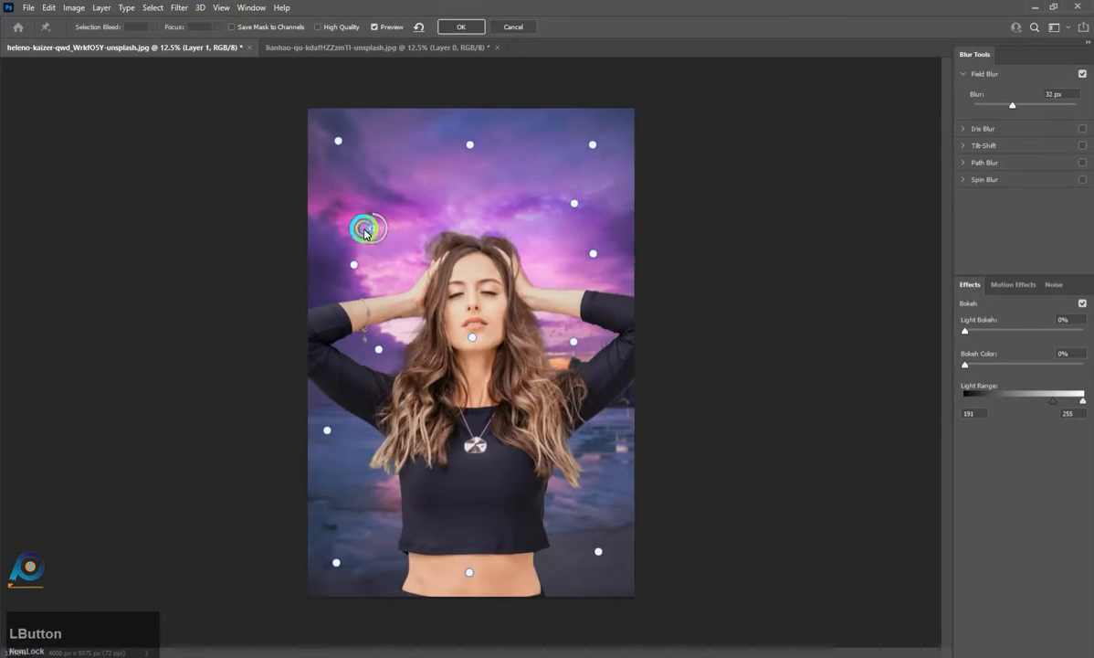
# Readjust the blur pins in the sky right of her head, setting the upper-right corner pin to 35 px
pyautogui.click(575, 206)
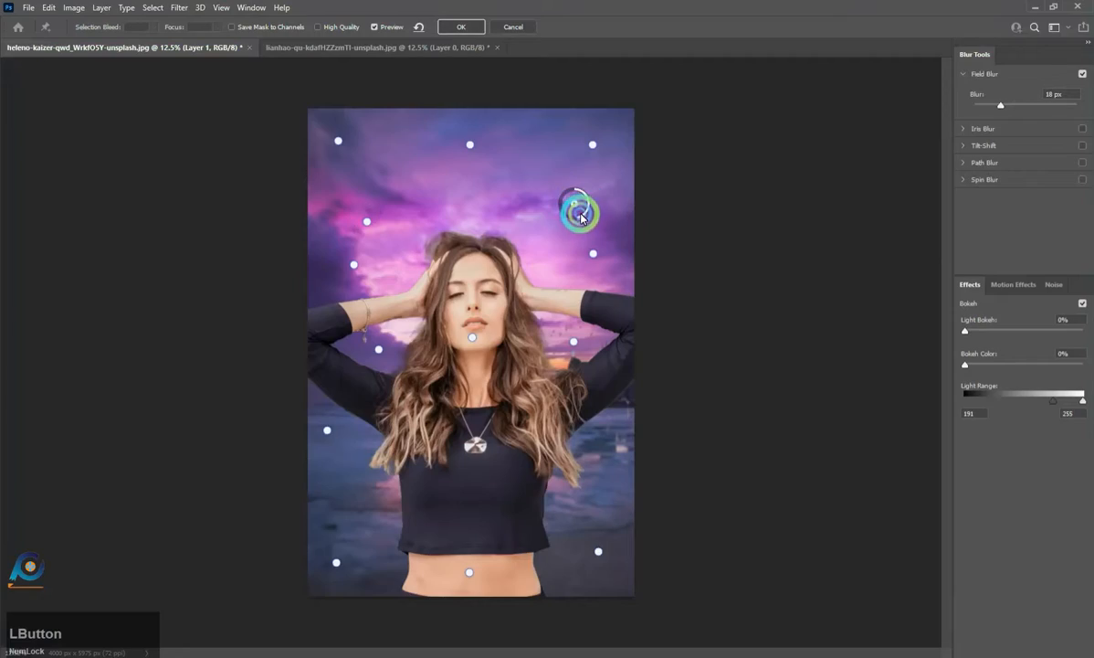
pyautogui.click(592, 257)
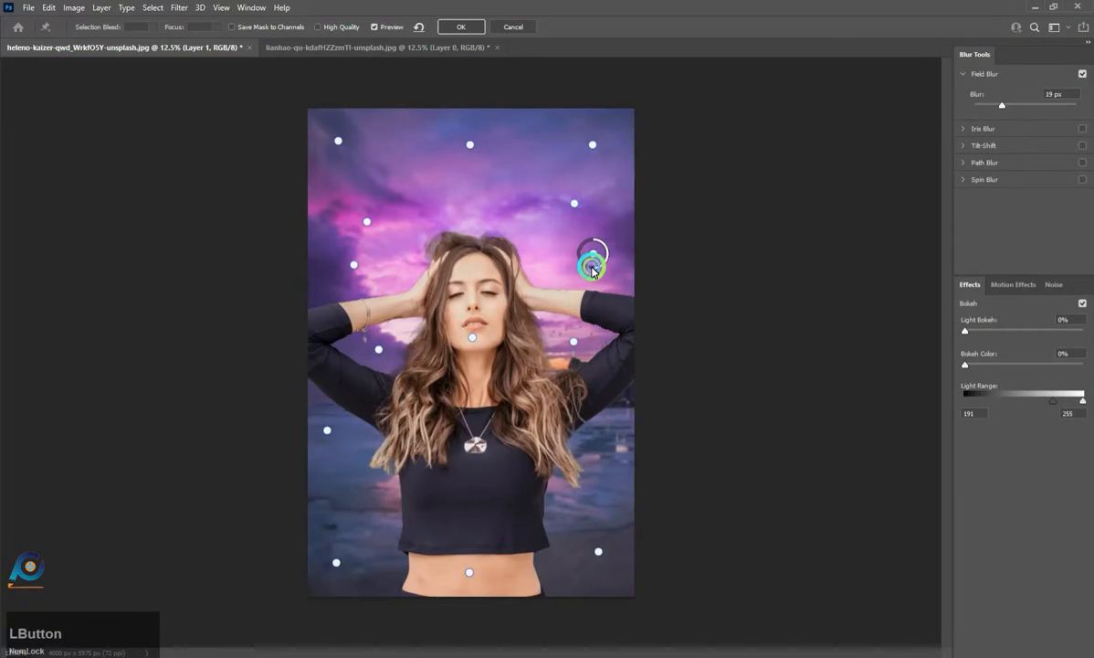
pyautogui.moveTo(592, 267); pyautogui.dragTo(589, 266)
pyautogui.click(593, 152)
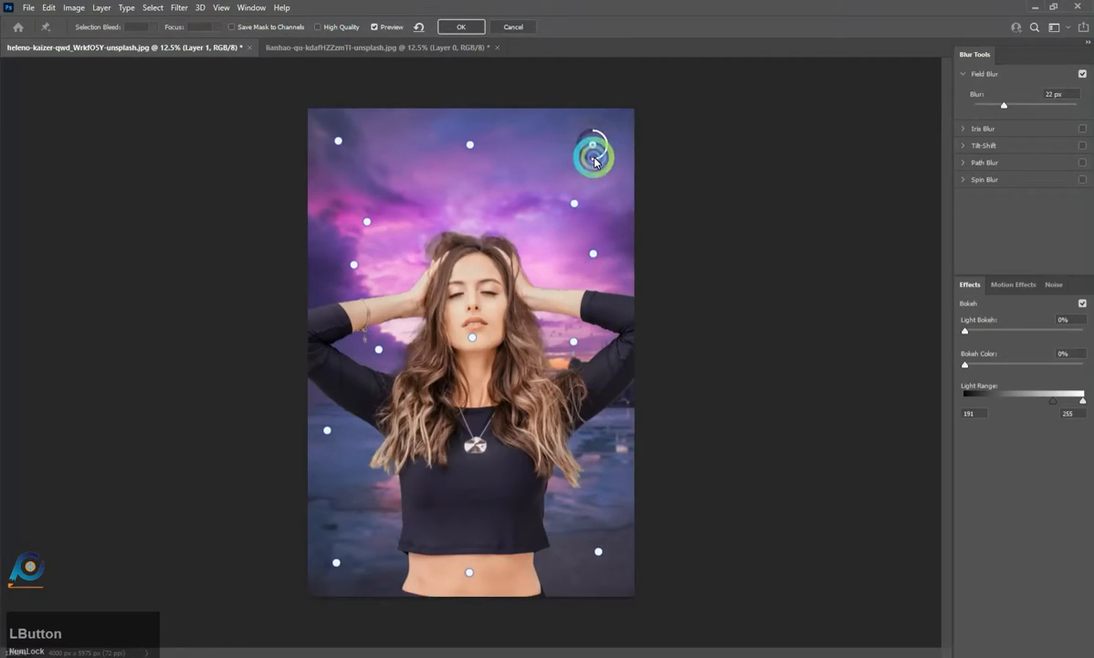
pyautogui.moveTo(595, 163); pyautogui.dragTo(574, 146)
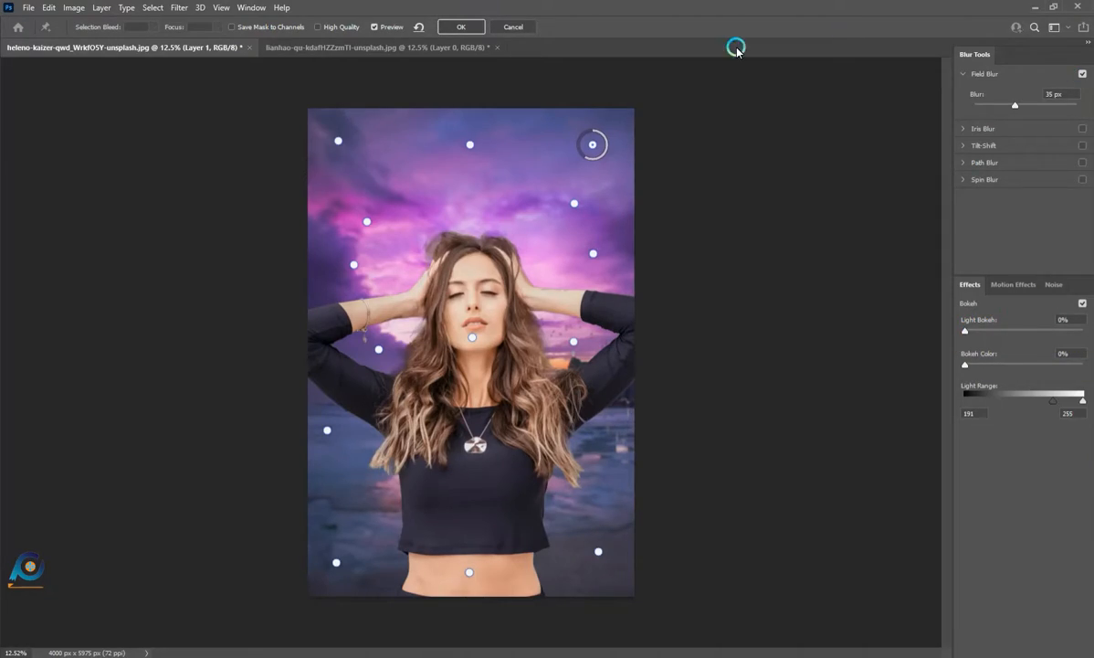
# Check the blur preview, apply the Field Blur to the skyline layer and deselect the layer
pyautogui.click(383, 28)
pyautogui.click(455, 28)
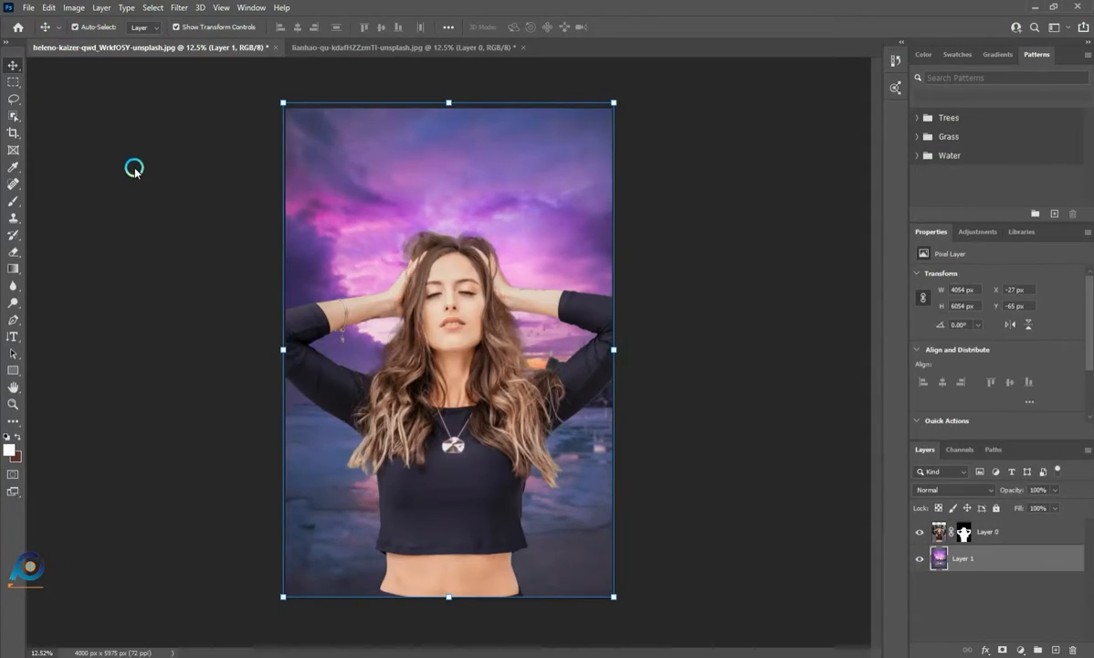
pyautogui.click(235, 220)
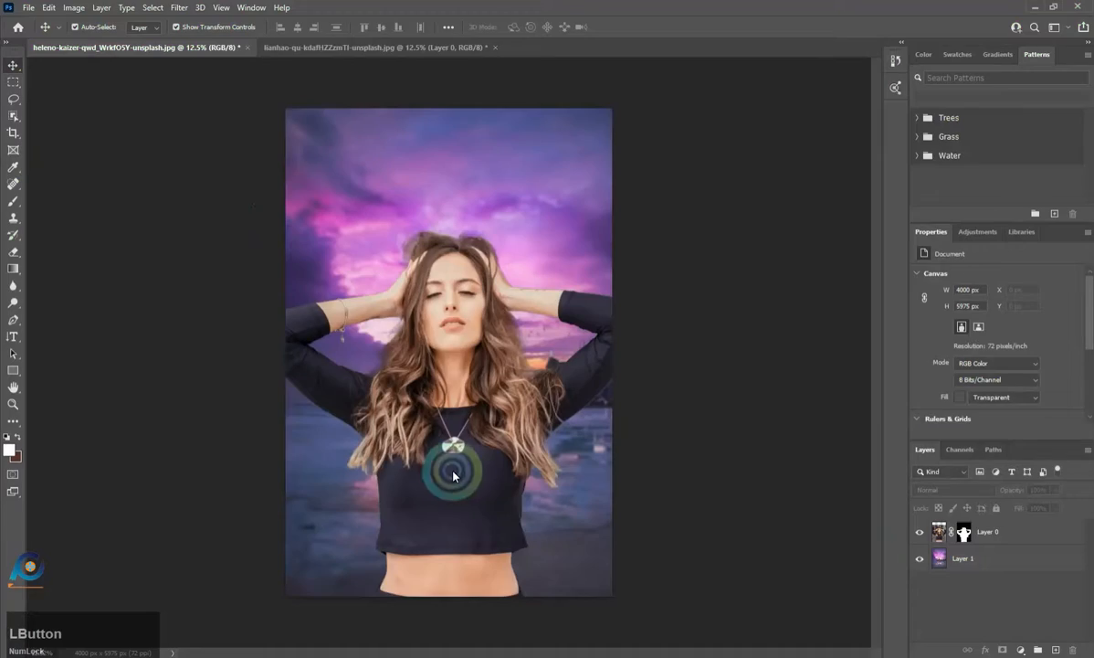
# Add a Color Balance adjustment above the woman's layer with midtones at Cyan-Red +16, Magenta-Green -12 and Yellow-Blue +9
pyautogui.click(946, 537)
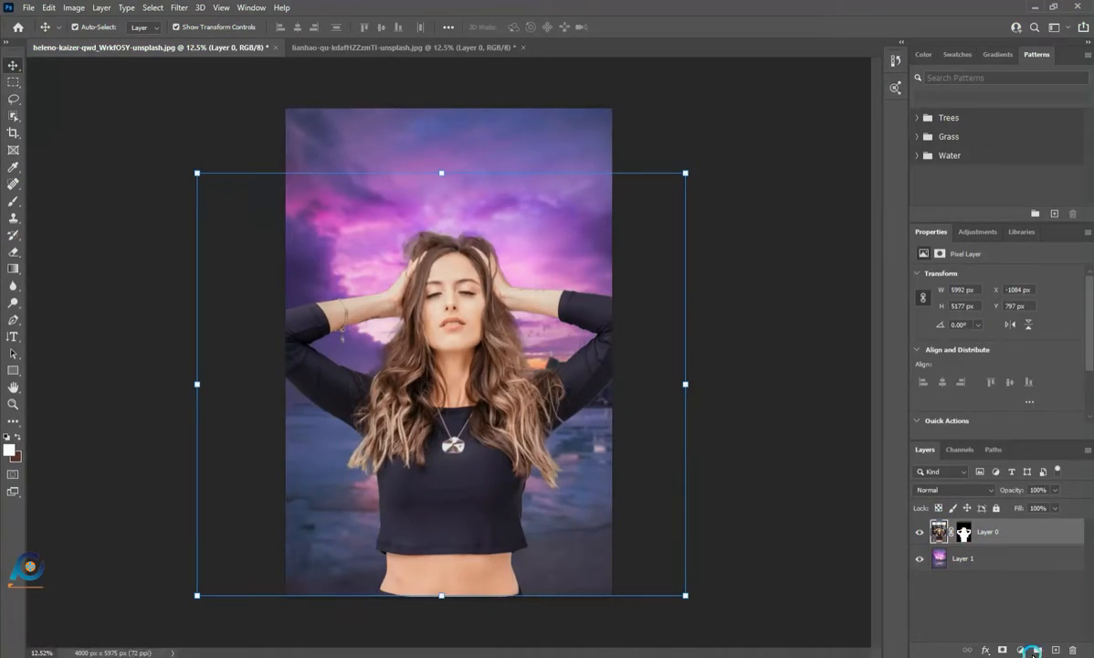
pyautogui.click(1018, 650)
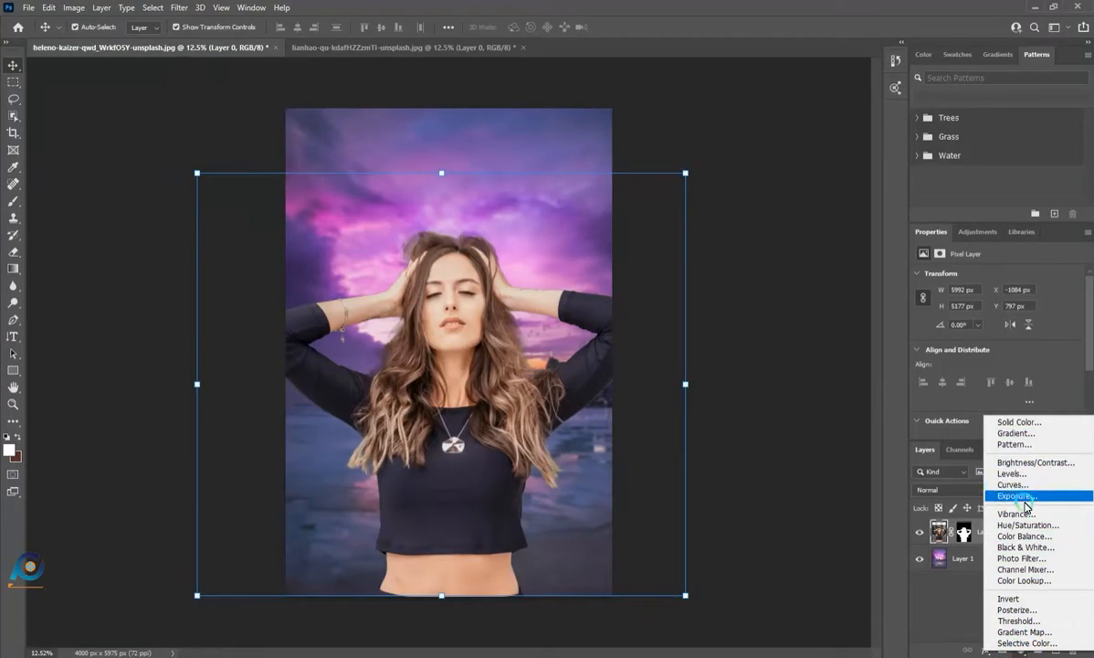
pyautogui.click(1026, 538)
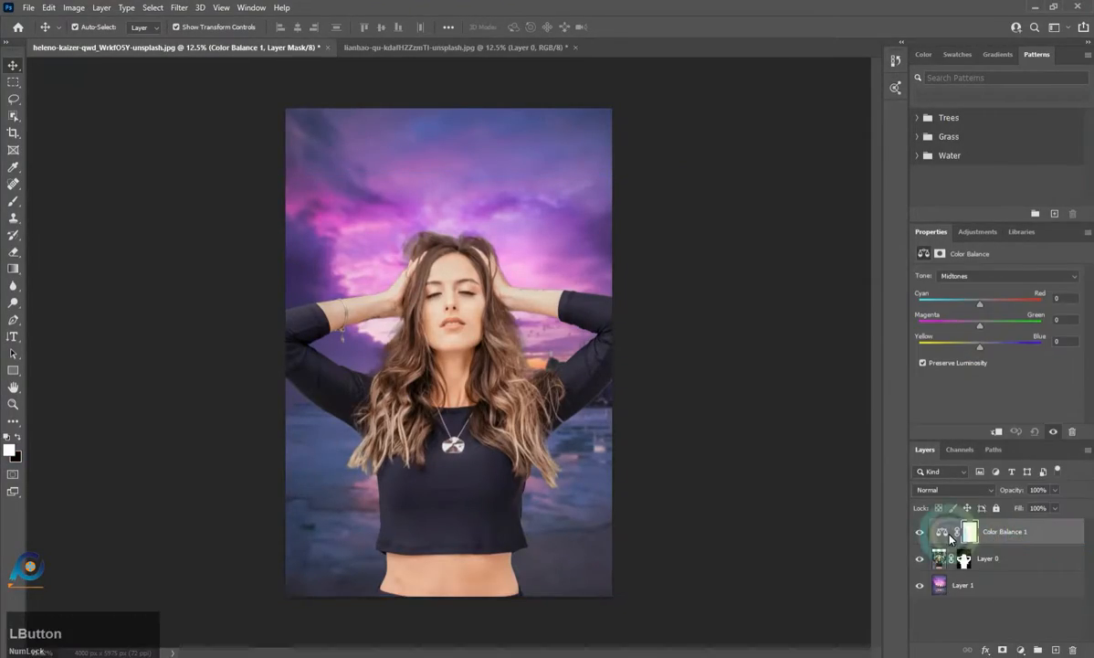
pyautogui.moveTo(979, 304); pyautogui.dragTo(985, 349)
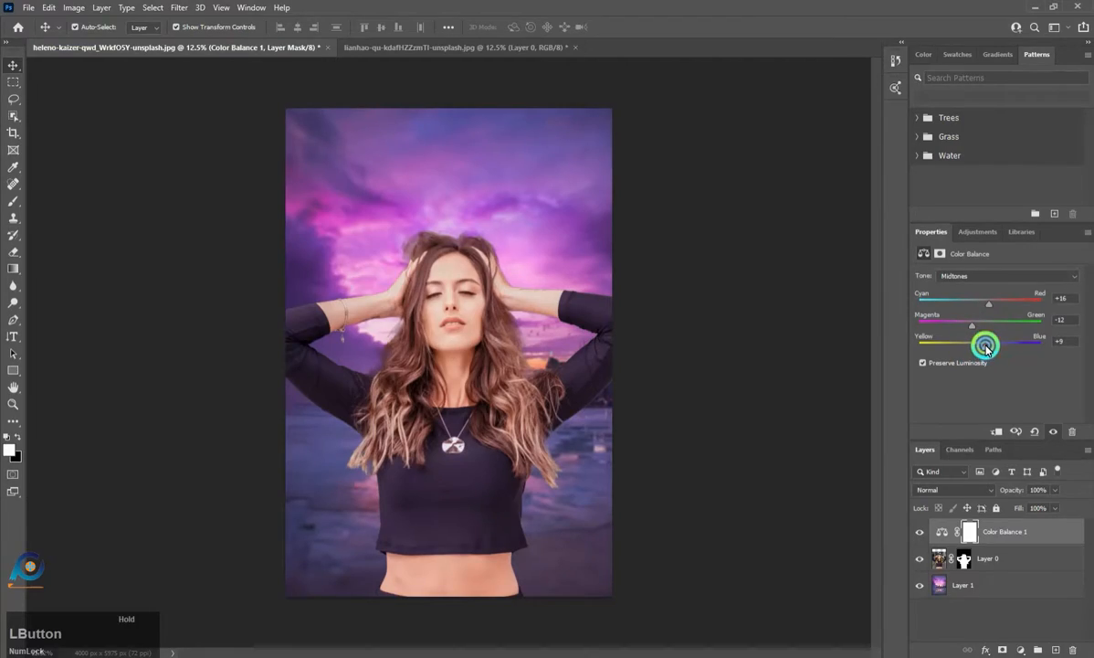
# Set the Color Balance shadows to Cyan-Red -21, Magenta-Green +6 and Yellow-Blue +11
pyautogui.click(973, 274)
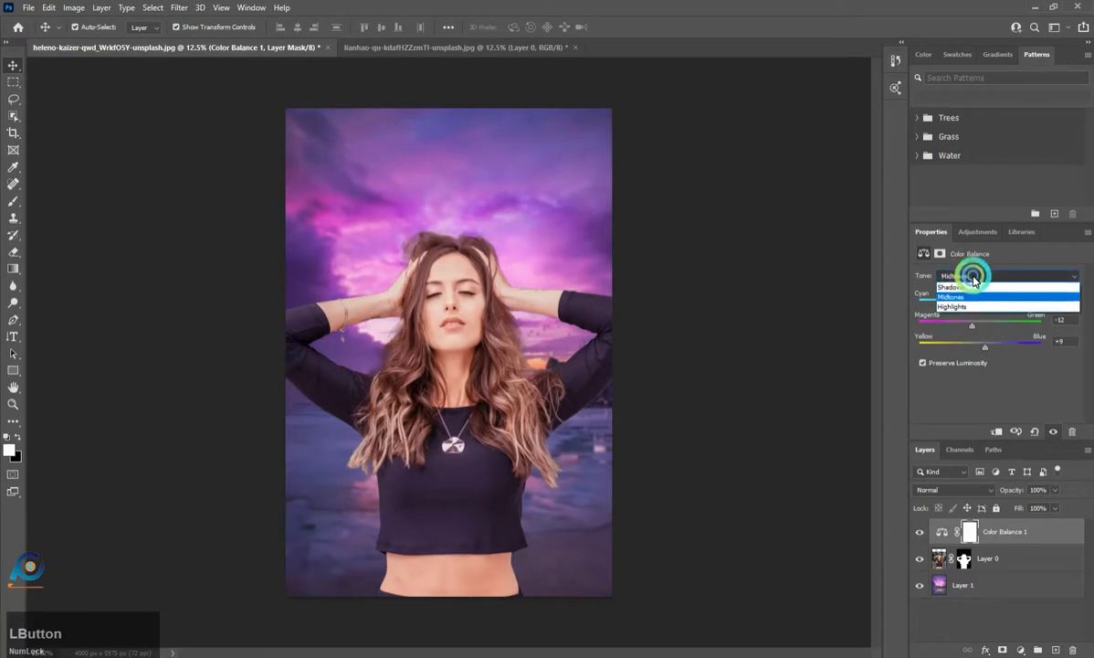
pyautogui.click(971, 287)
pyautogui.moveTo(980, 301); pyautogui.dragTo(968, 311)
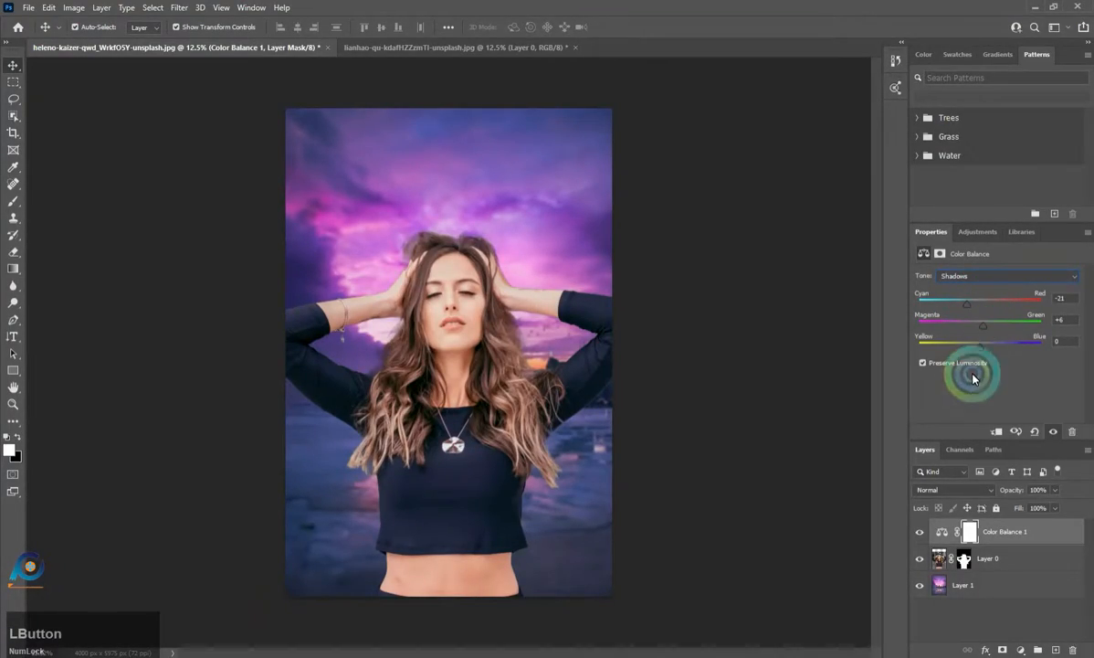
pyautogui.moveTo(977, 347); pyautogui.dragTo(976, 349)
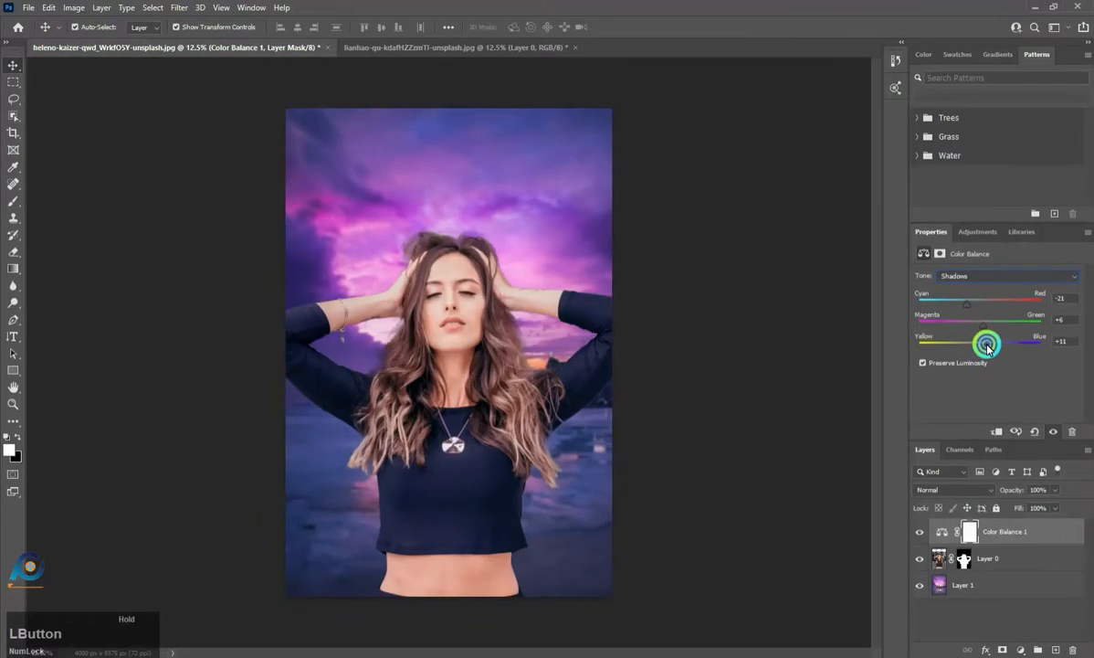
# Set the Color Balance highlights to Cyan-Red -4, Magenta-Green +11 and Yellow-Blue +16
pyautogui.click(982, 275)
pyautogui.click(972, 311)
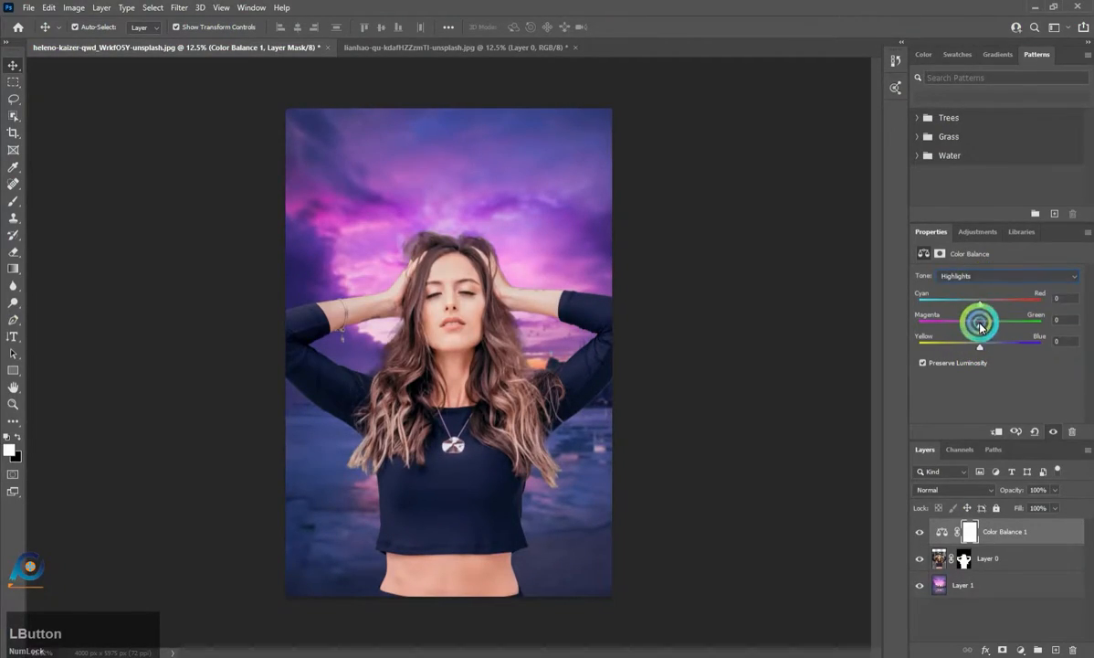
pyautogui.click(982, 306)
pyautogui.moveTo(982, 309); pyautogui.dragTo(986, 345)
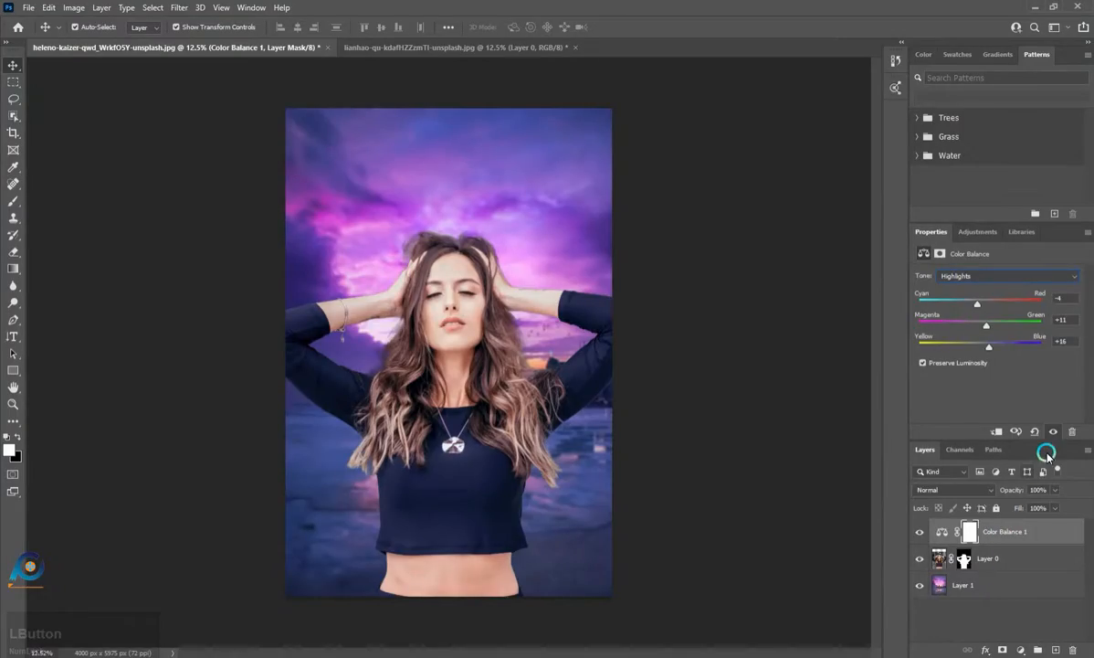
# Stamp all visible layers into a new merged layer on top and open it in the Camera Raw Filter
pyautogui.hotkey('ctrl', 'alt')
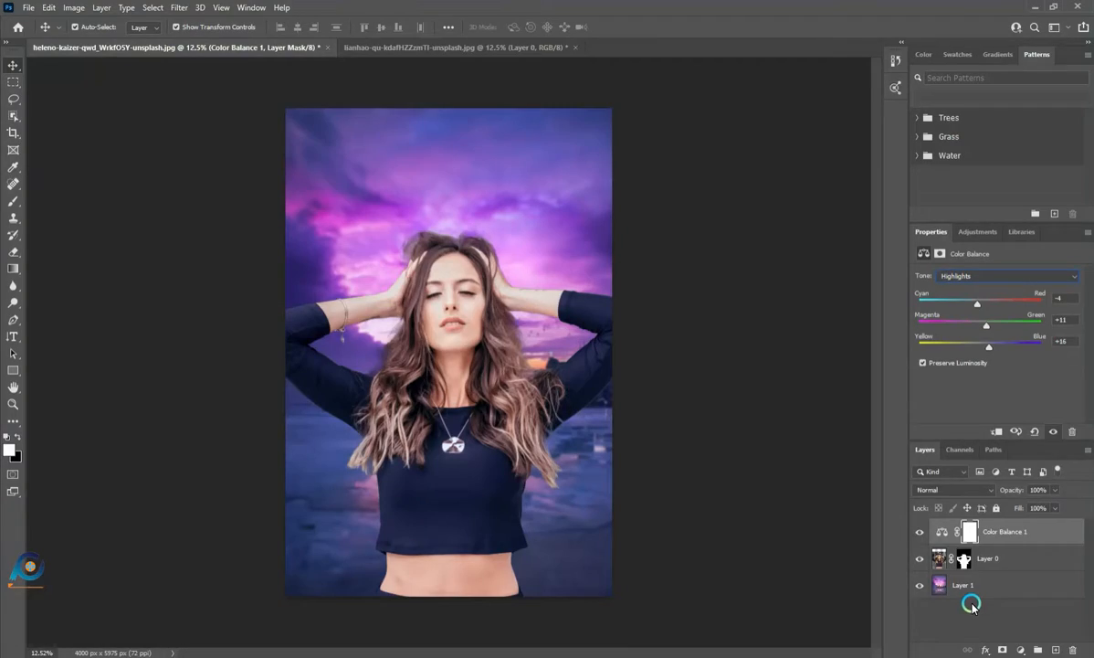
pyautogui.hotkey('ctrl', 'shift', 'alt', 'e')
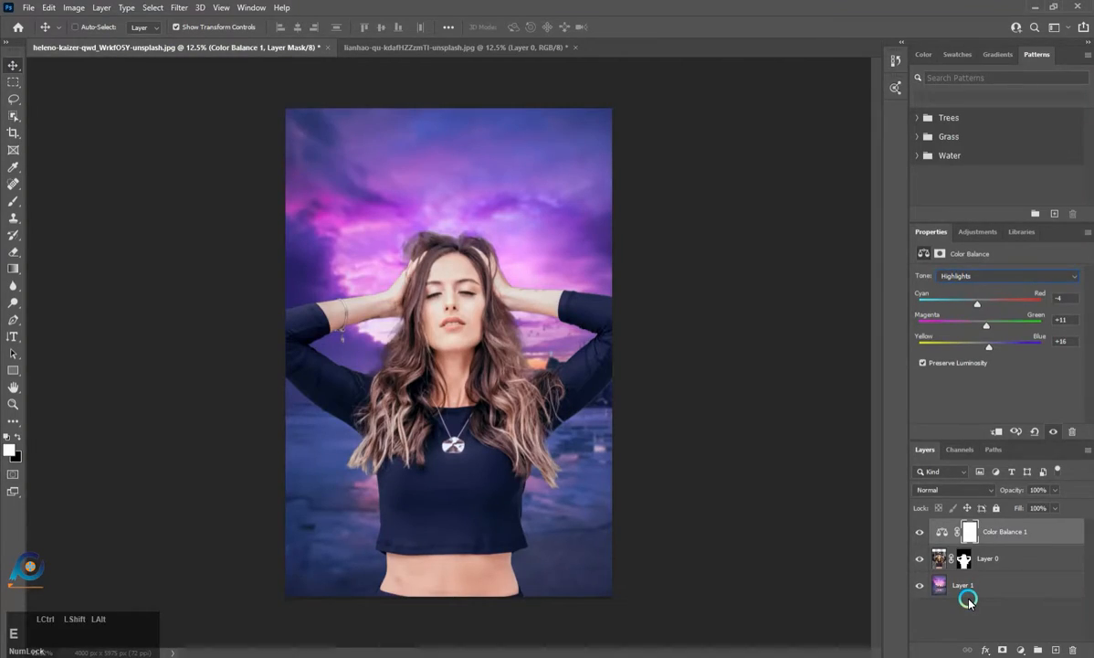
pyautogui.click(178, 9)
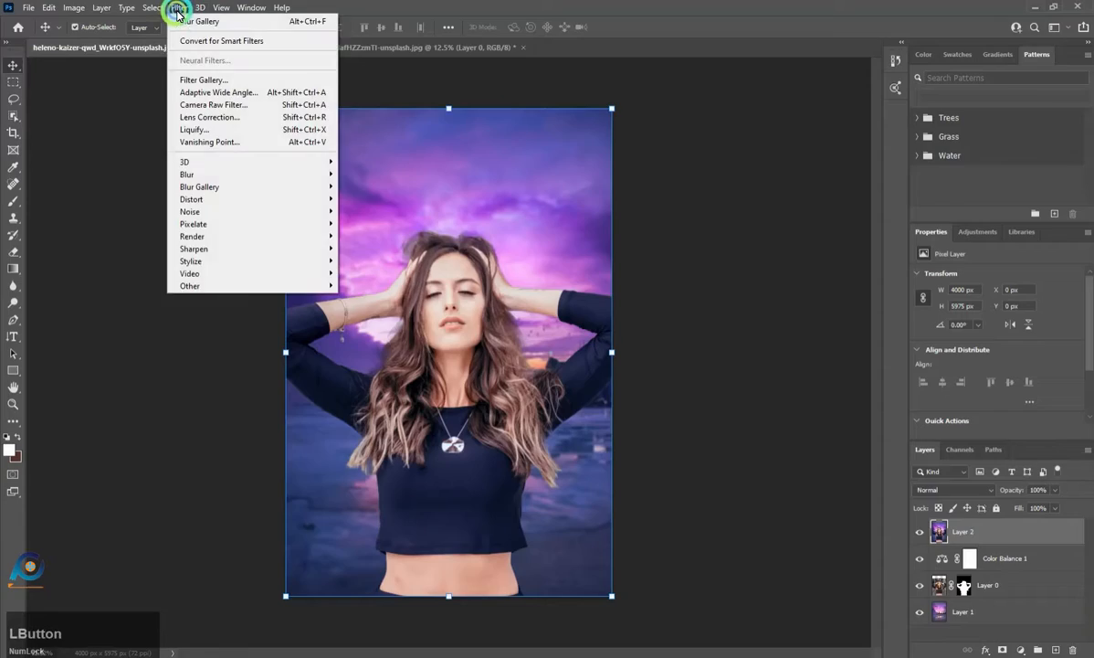
pyautogui.click(216, 105)
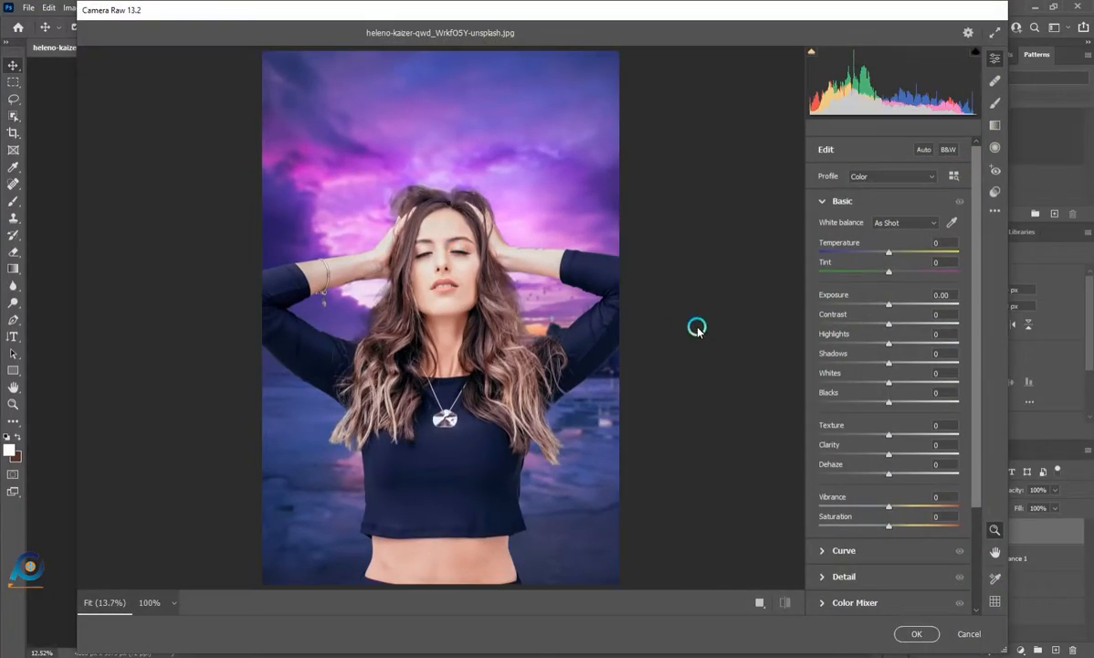
# Set Temperature +8, Tint +34, Exposure +0.15, Contrast +32, Highlights -19, Shadows -33, Whites -9, Blacks +26, Texture +33, Clarity -28, Dehaze +16, Vibrance +8 and Saturation -8
pyautogui.moveTo(891, 256); pyautogui.dragTo(909, 404)
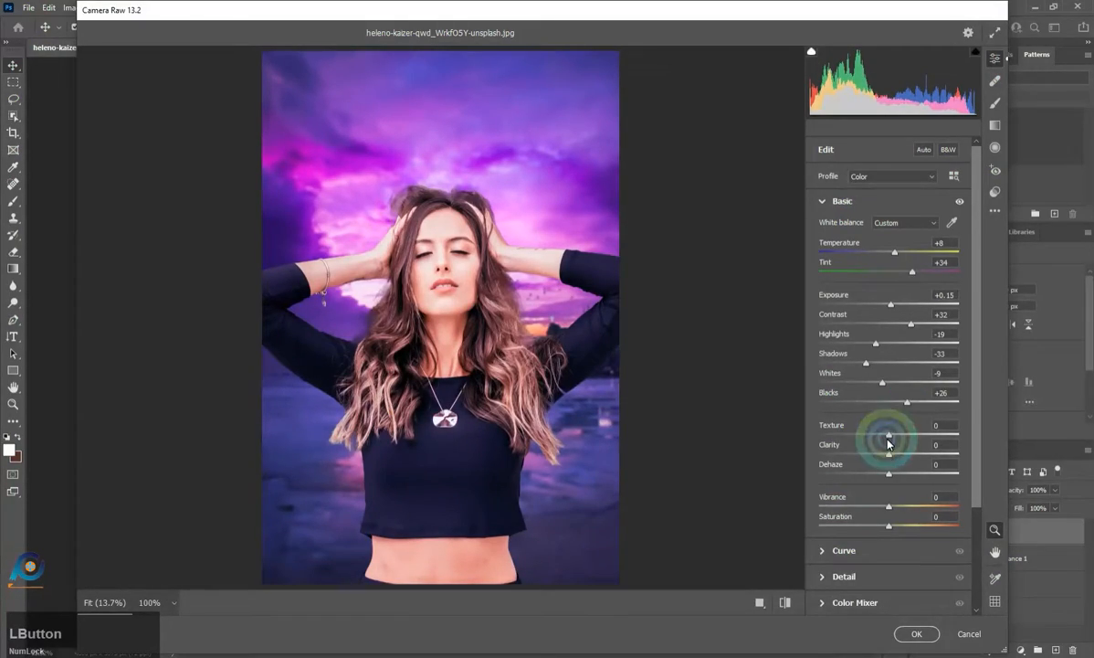
pyautogui.moveTo(891, 440)
pyautogui.mouseDown()
pyautogui.moveTo(861, 438)
pyautogui.moveTo(907, 438)
pyautogui.mouseUp()
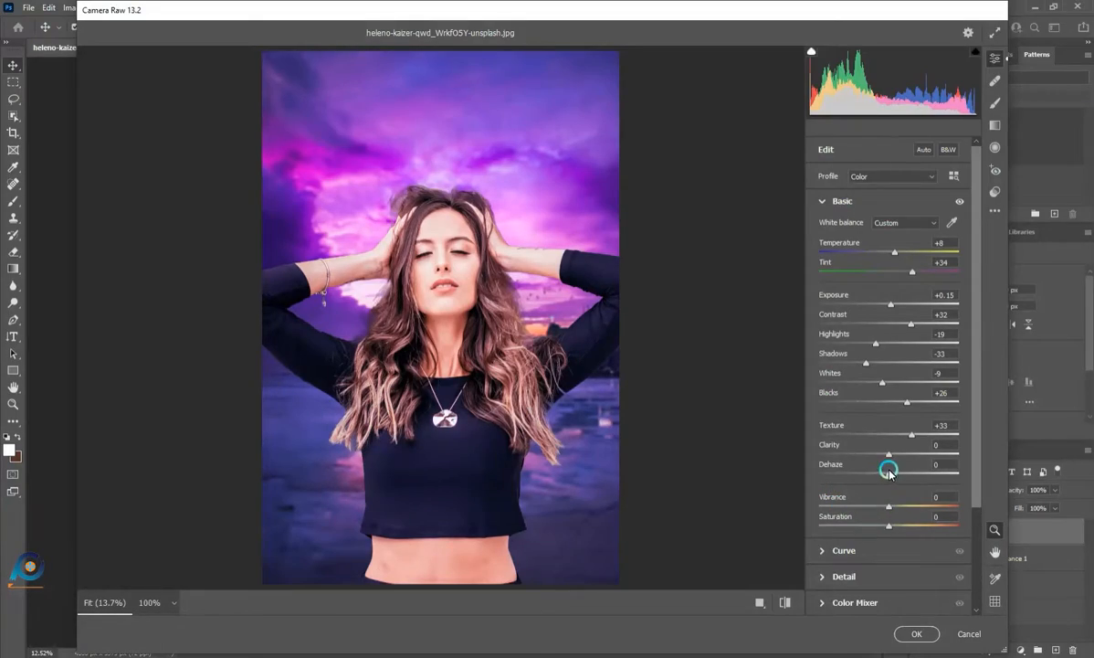
pyautogui.moveTo(889, 457); pyautogui.dragTo(884, 531)
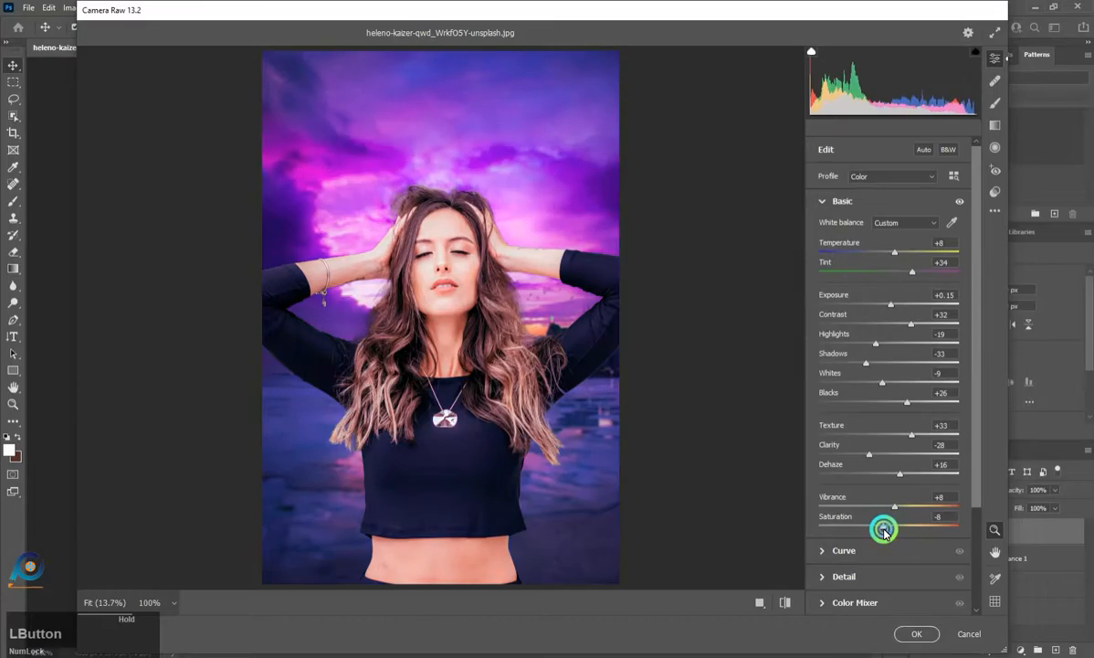
# Adjust the Camera Raw parametric curve with Highlights at -2 and Lights at -21
pyautogui.click(823, 551)
pyautogui.moveTo(971, 477); pyautogui.dragTo(953, 591)
pyautogui.click(845, 448)
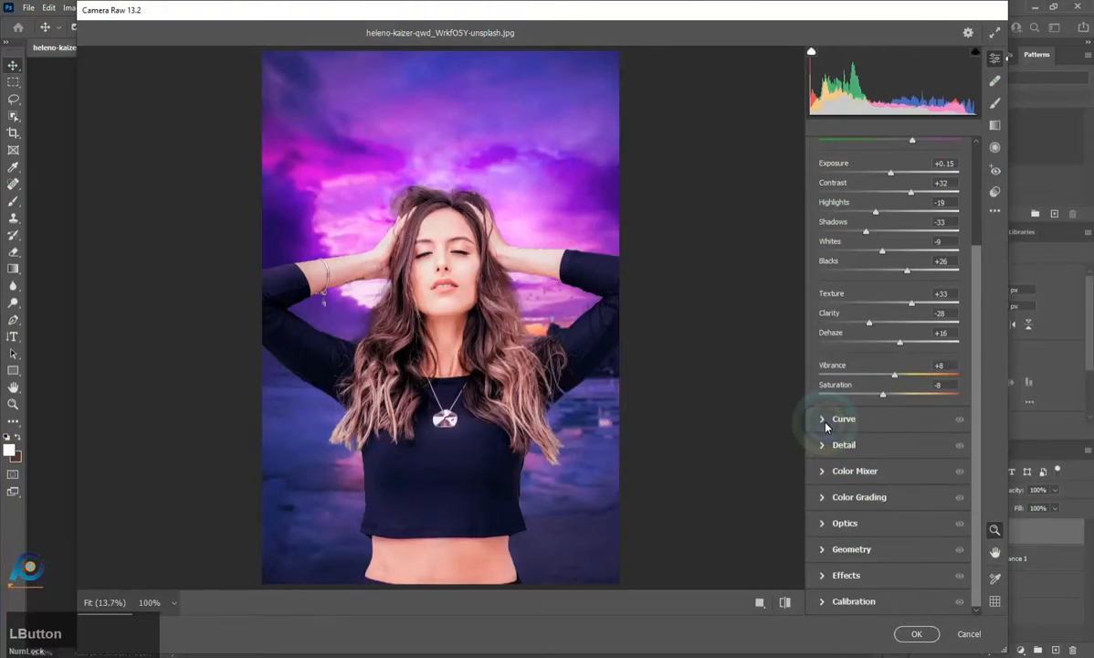
pyautogui.click(823, 420)
pyautogui.click(822, 531)
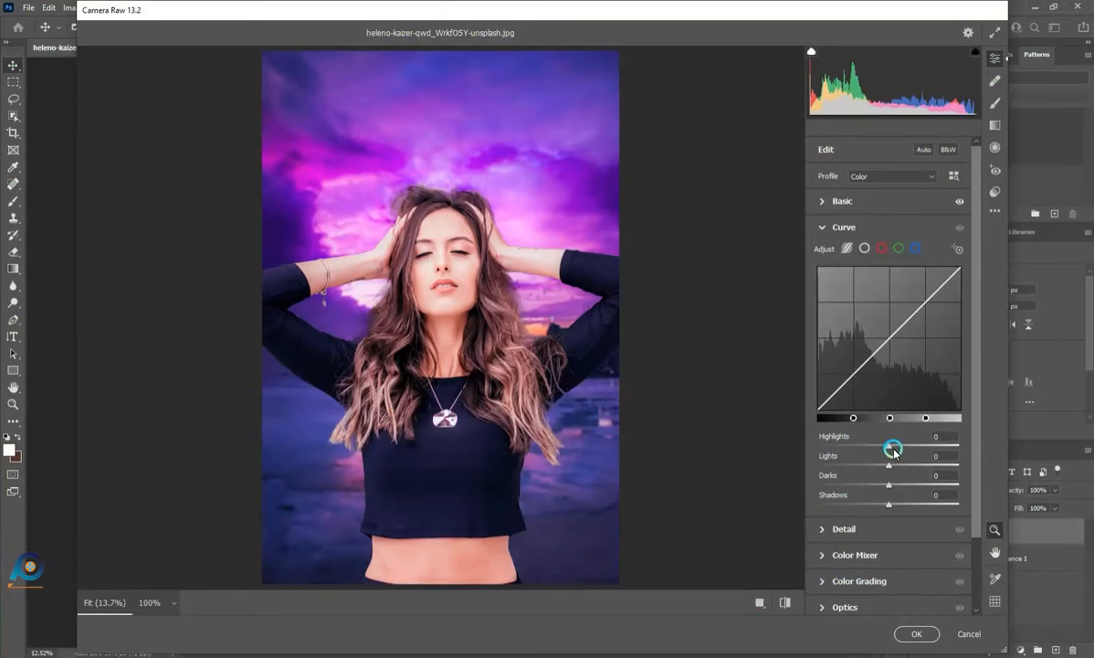
pyautogui.moveTo(887, 446); pyautogui.dragTo(875, 465)
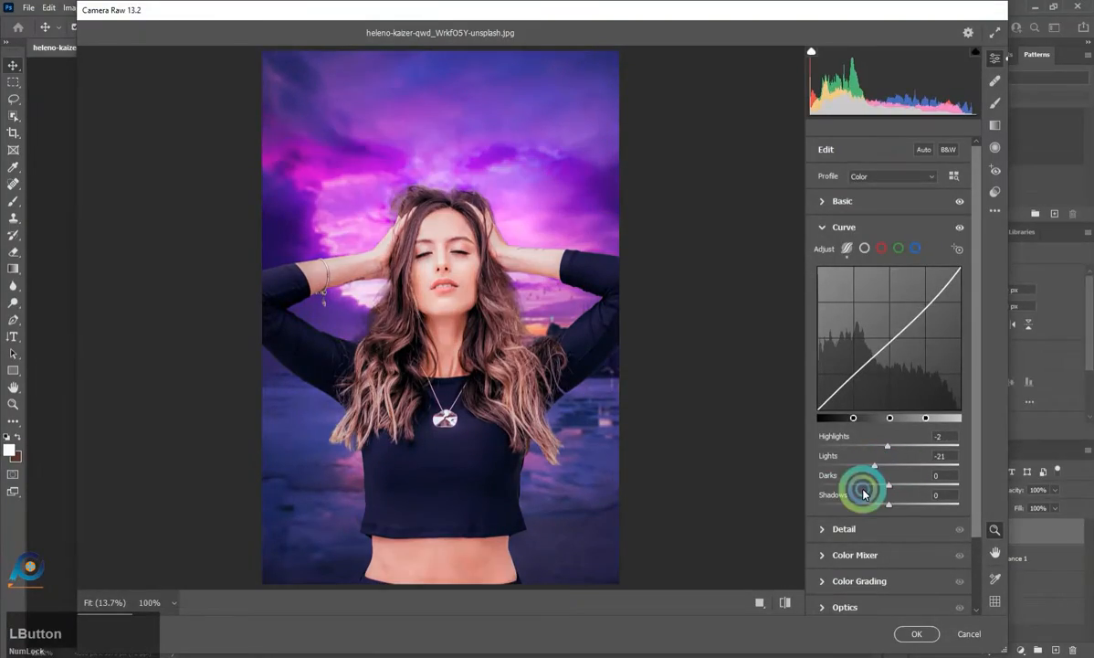
pyautogui.click(824, 530)
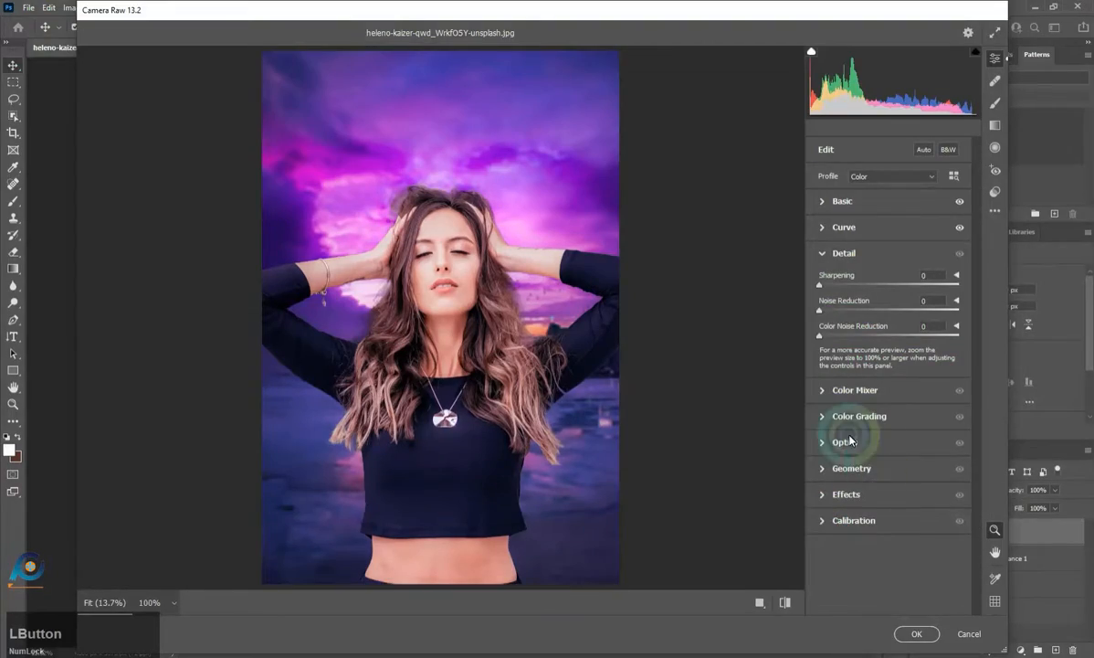
pyautogui.click(843, 284)
pyautogui.moveTo(830, 286); pyautogui.dragTo(823, 417)
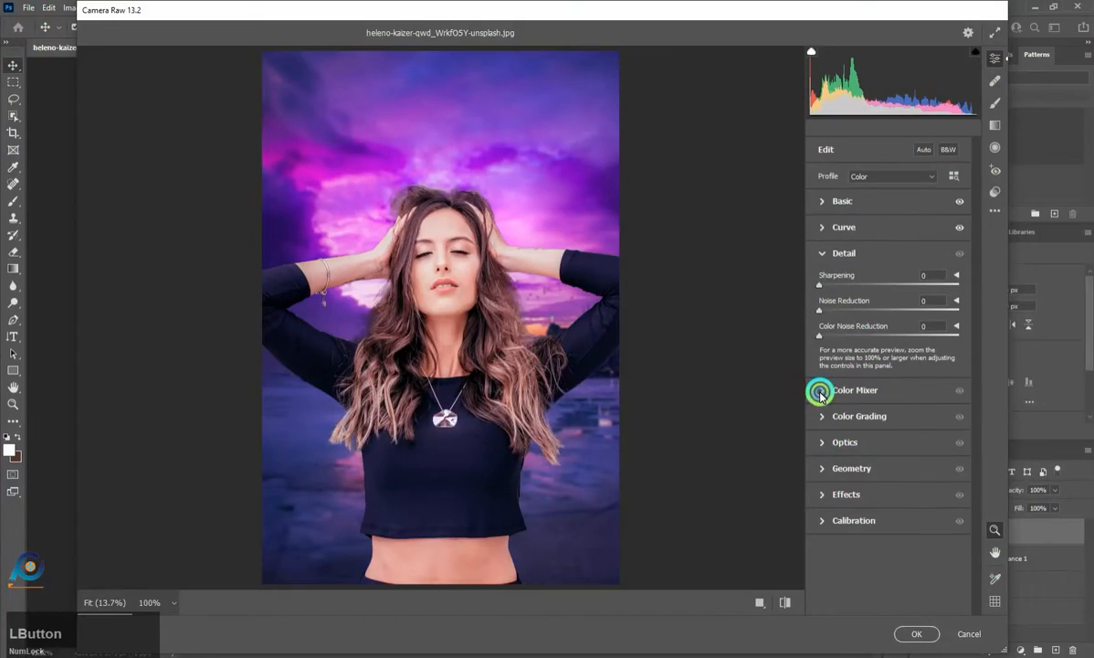
# Shift the Color Mixer hues to Reds -14, Oranges +23 and Yellows +27, and apply the Camera Raw Filter
pyautogui.click(820, 393)
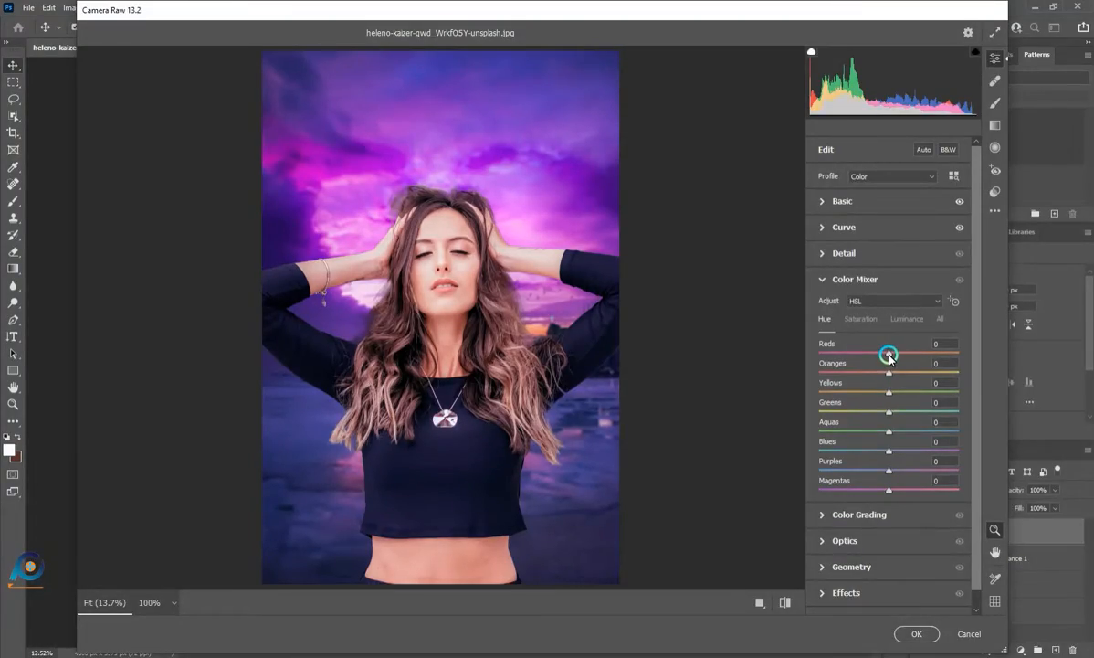
pyautogui.moveTo(890, 357); pyautogui.dragTo(919, 359)
pyautogui.moveTo(869, 354); pyautogui.dragTo(915, 378)
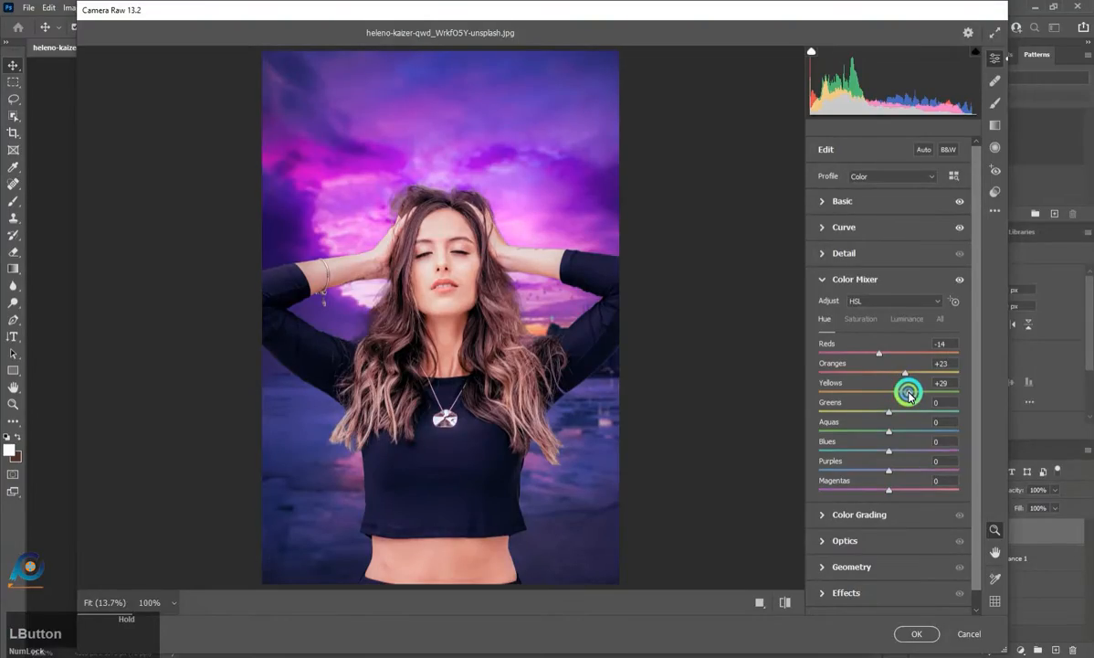
pyautogui.moveTo(909, 395)
pyautogui.mouseDown()
pyautogui.moveTo(876, 390)
pyautogui.moveTo(912, 395)
pyautogui.mouseUp()
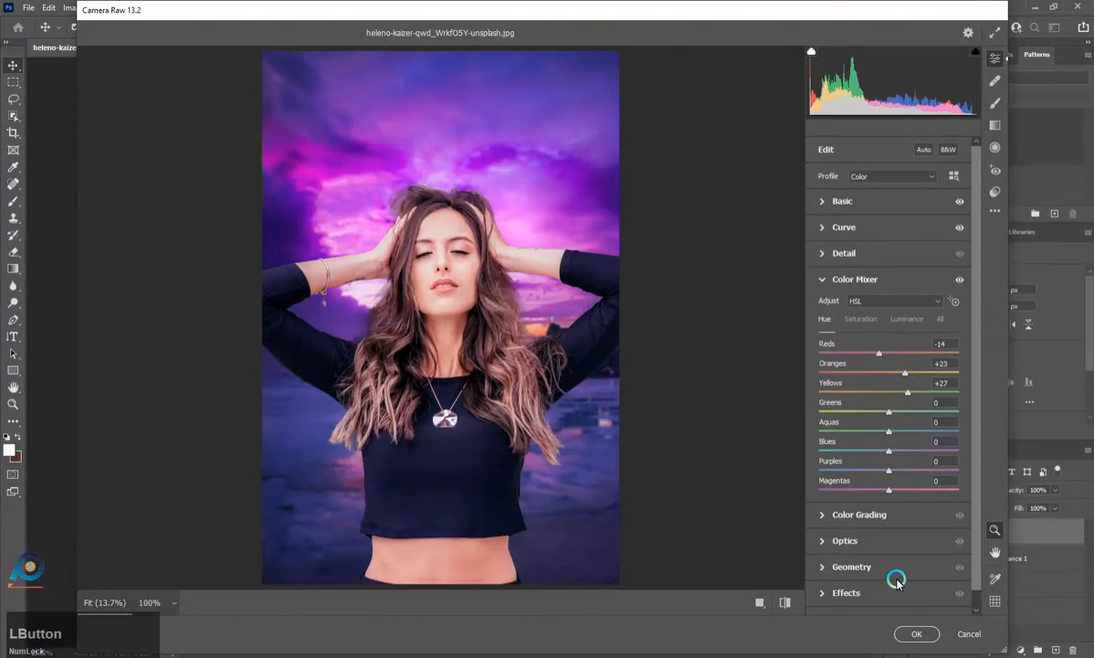
pyautogui.click(921, 637)
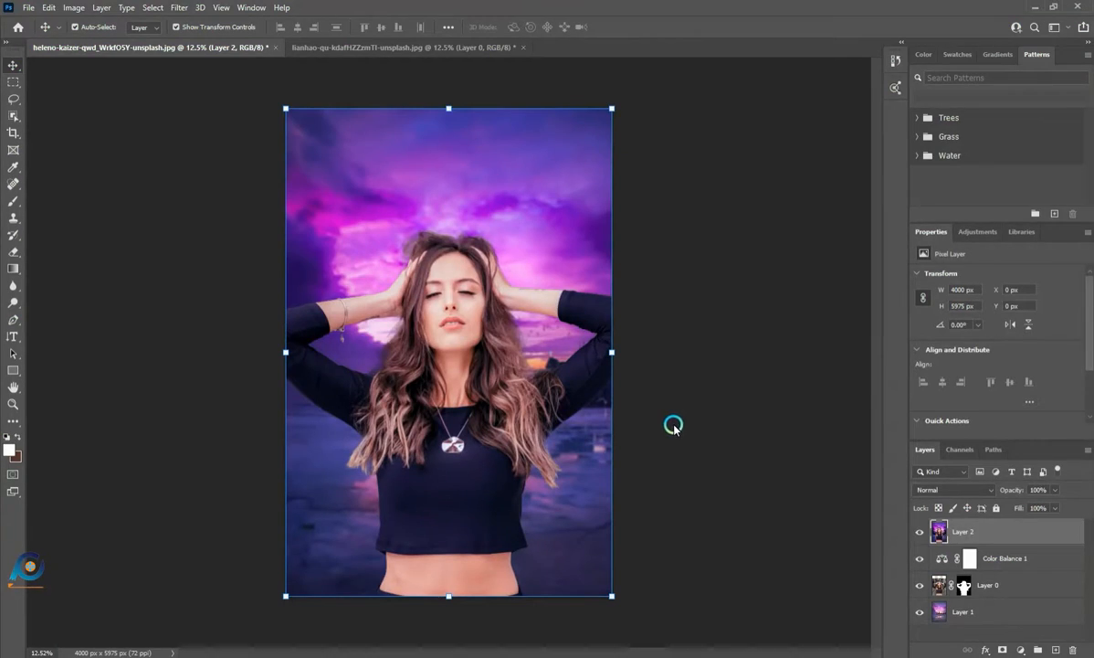
# Start a Field Blur on the merged layer with a 13 px pin on her midriff and a 1 px pin on her face
pyautogui.click(174, 8)
pyautogui.click(257, 173)
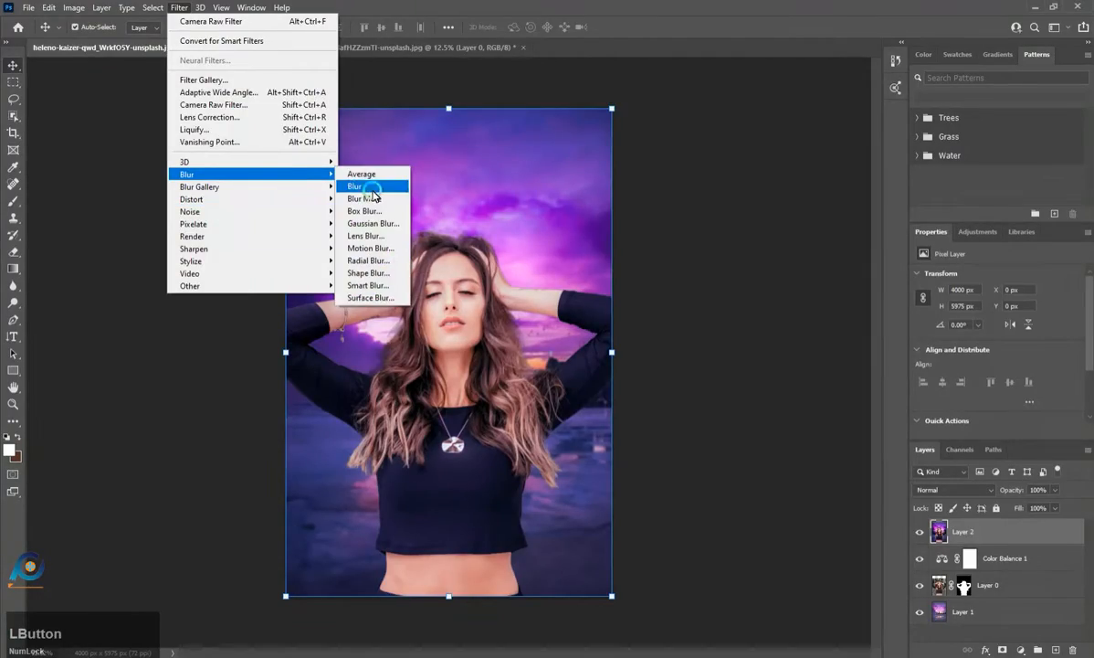
pyautogui.moveTo(287, 190)
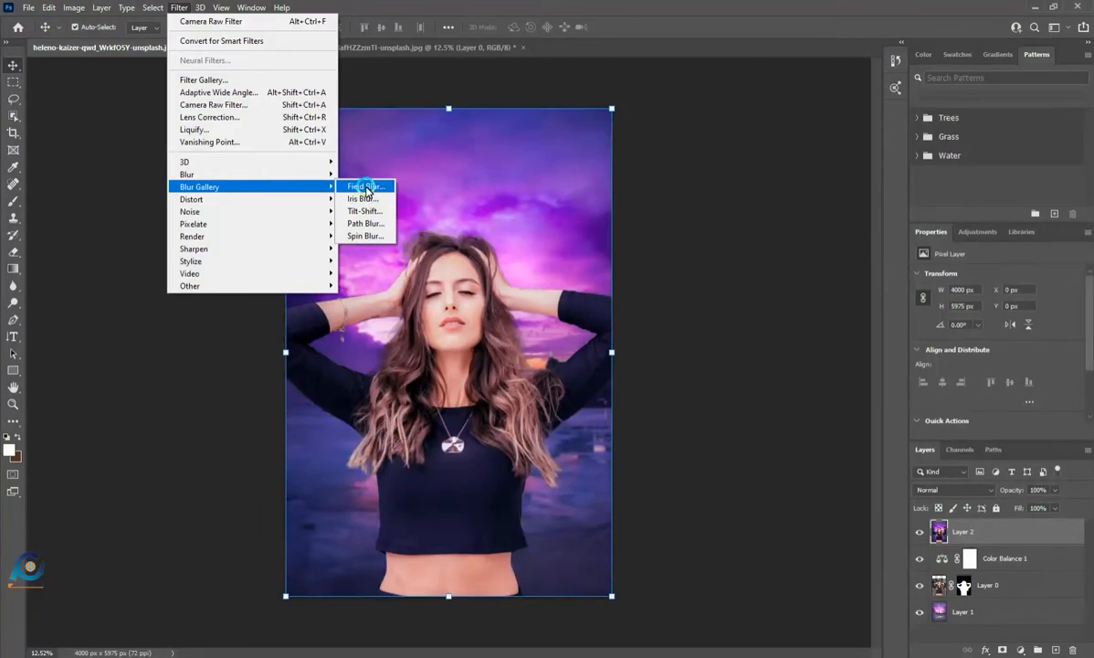
pyautogui.click(381, 188)
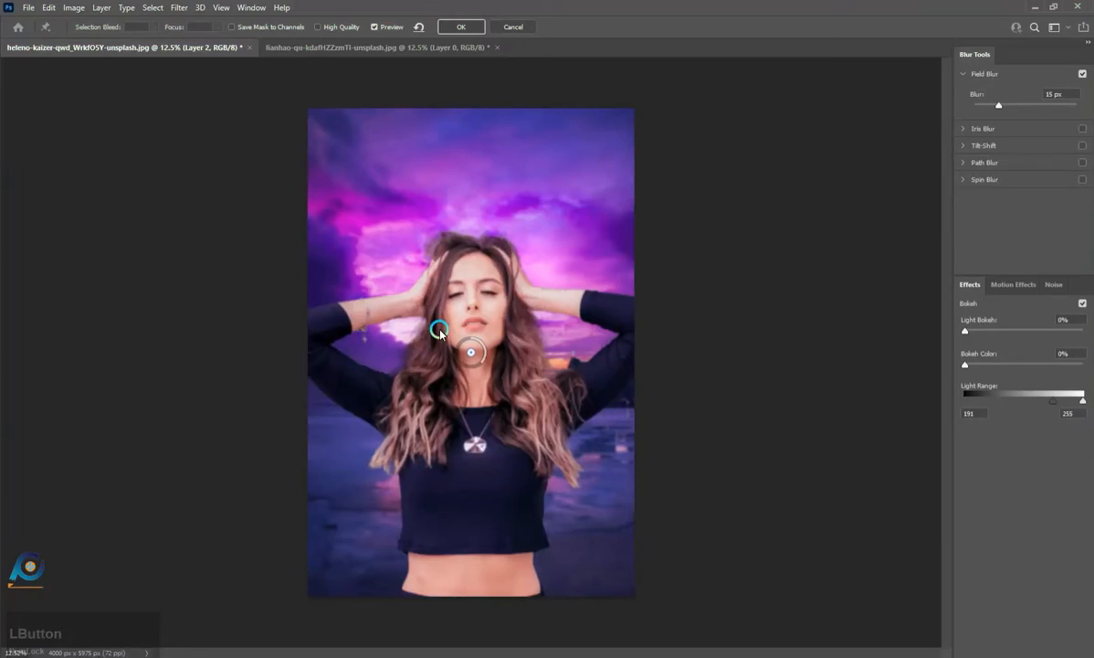
pyautogui.moveTo(471, 352); pyautogui.dragTo(477, 559)
pyautogui.click(477, 310)
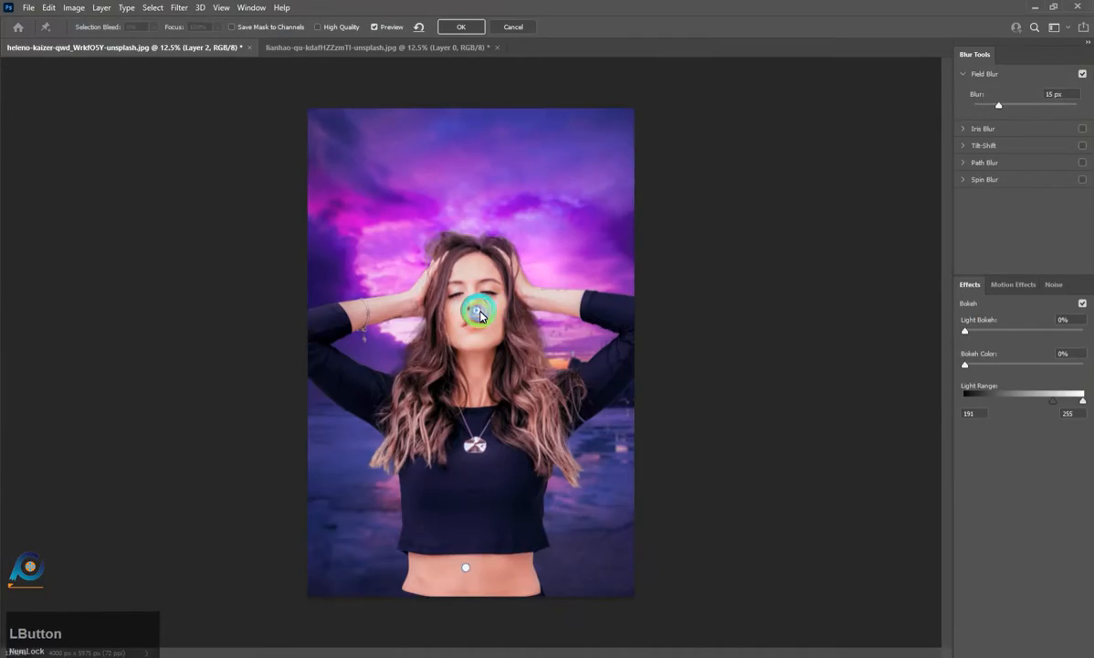
pyautogui.moveTo(491, 310); pyautogui.dragTo(484, 298)
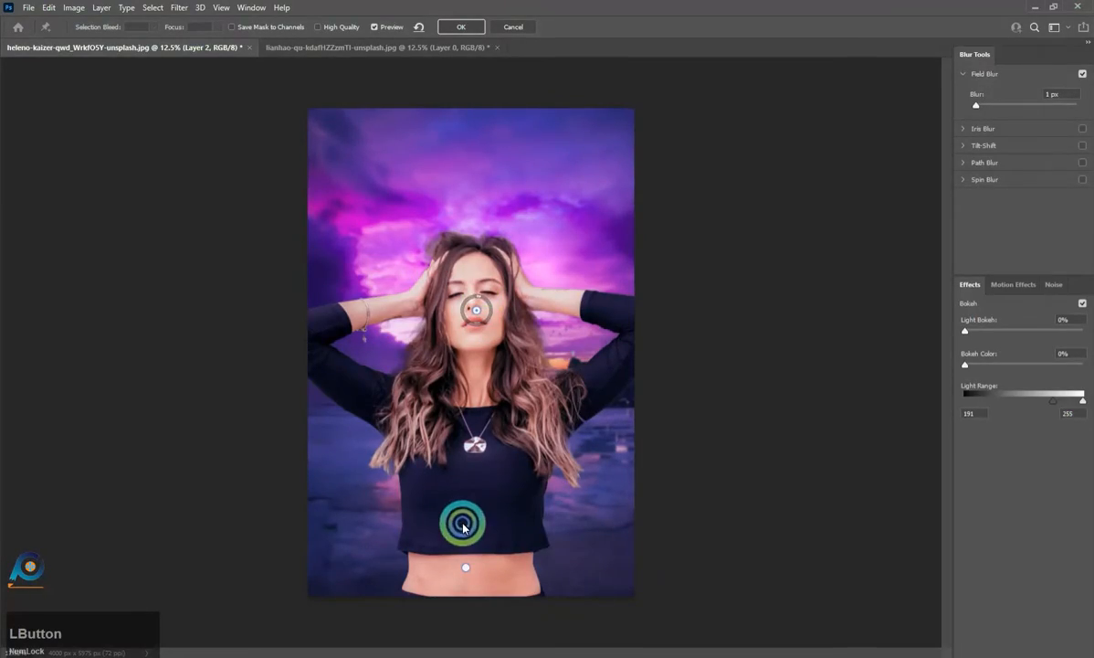
pyautogui.moveTo(467, 575)
pyautogui.mouseDown()
pyautogui.moveTo(474, 570)
pyautogui.moveTo(462, 578)
pyautogui.mouseUp()
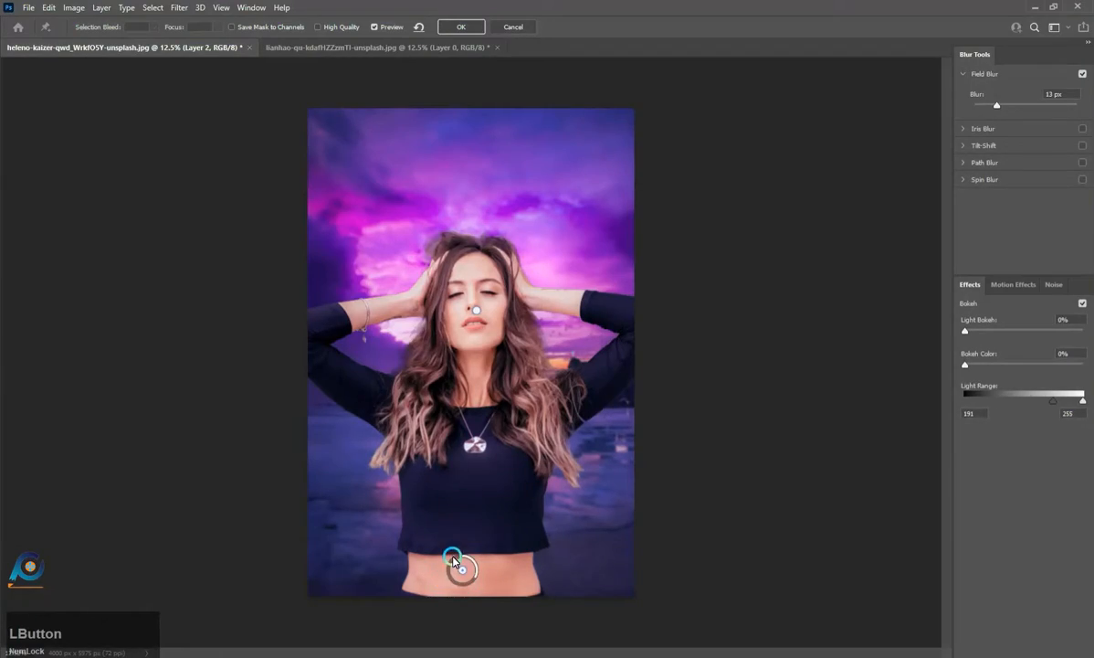
# Add blur pins on both raised sleeves near the image edges, reducing the one on the right to 9 px
pyautogui.click(323, 323)
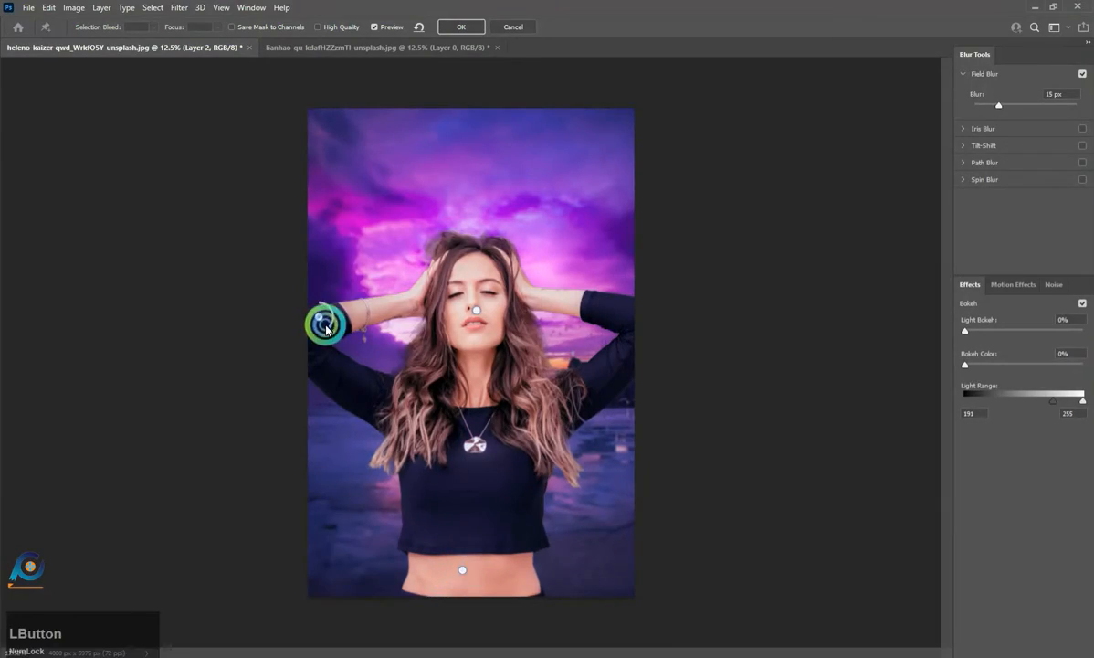
pyautogui.moveTo(326, 329)
pyautogui.mouseDown()
pyautogui.moveTo(322, 320)
pyautogui.moveTo(335, 318)
pyautogui.mouseUp()
pyautogui.click(628, 318)
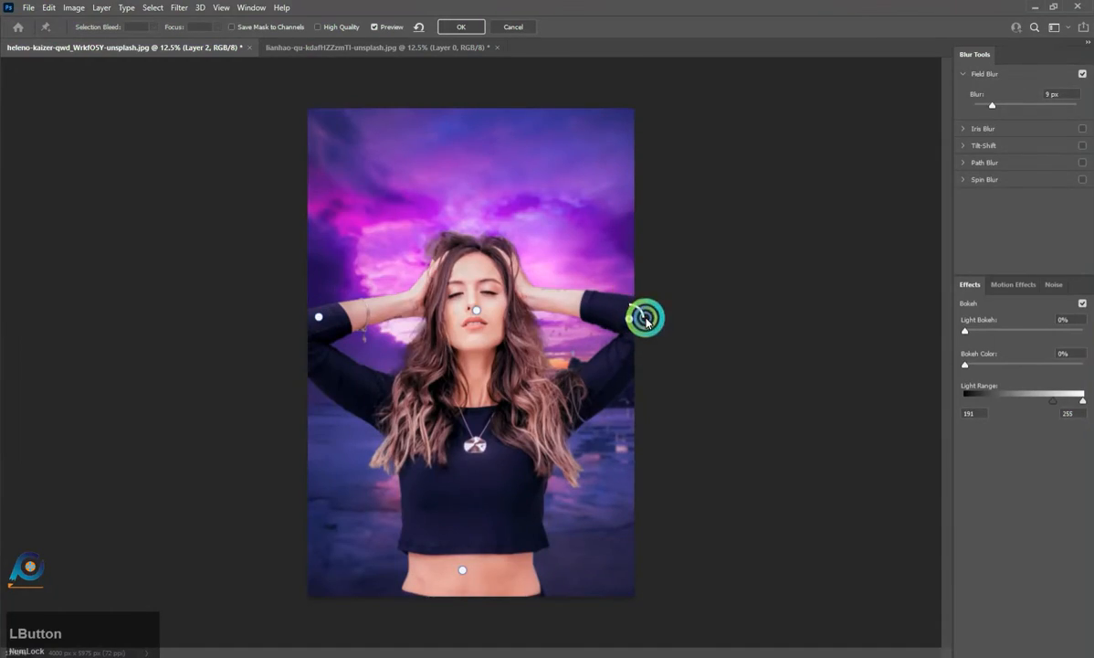
# Add two blur pins in the upper sky on either side of her head, setting the right one to 31 px
pyautogui.click(370, 172)
pyautogui.moveTo(378, 178)
pyautogui.mouseDown()
pyautogui.moveTo(355, 245)
pyautogui.moveTo(370, 162)
pyautogui.mouseUp()
pyautogui.click(568, 175)
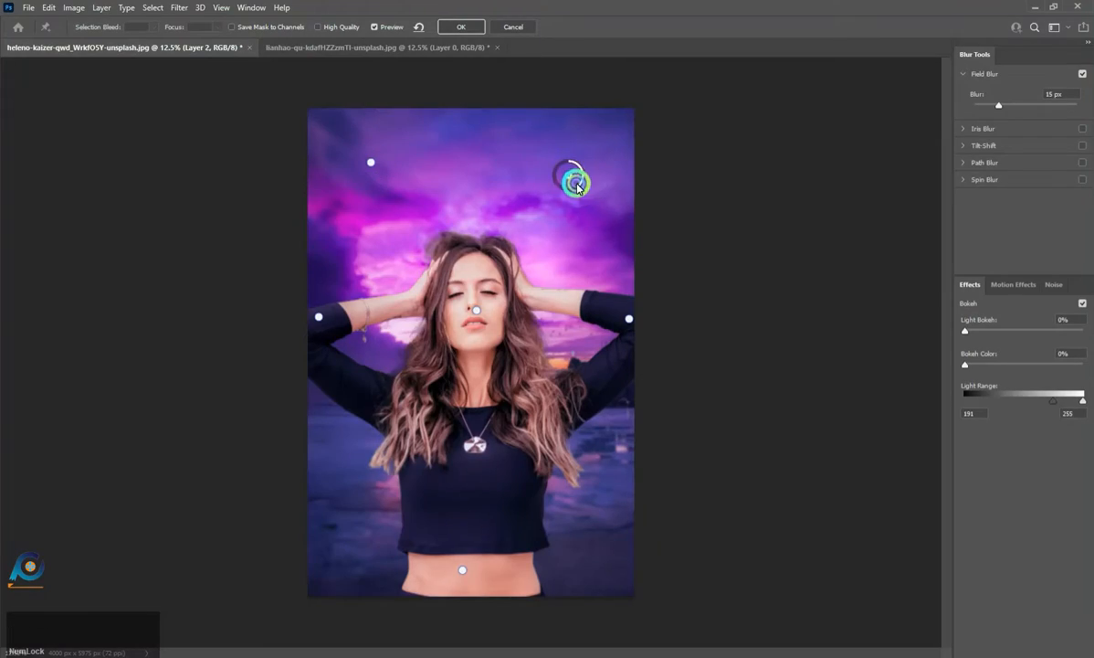
pyautogui.moveTo(578, 180)
pyautogui.mouseDown()
pyautogui.moveTo(566, 187)
pyautogui.moveTo(588, 164)
pyautogui.mouseUp()
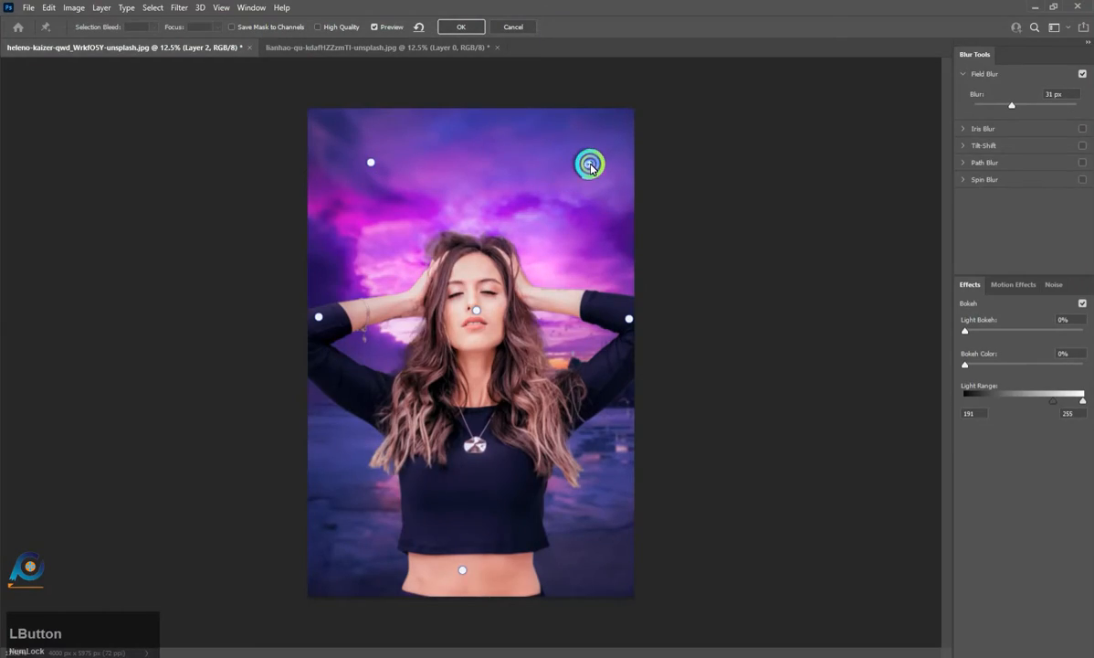
# Add blur pins in the lower corners of the image, 20 px on the right and 26 px on the left, and apply the Field Blur
pyautogui.click(607, 541)
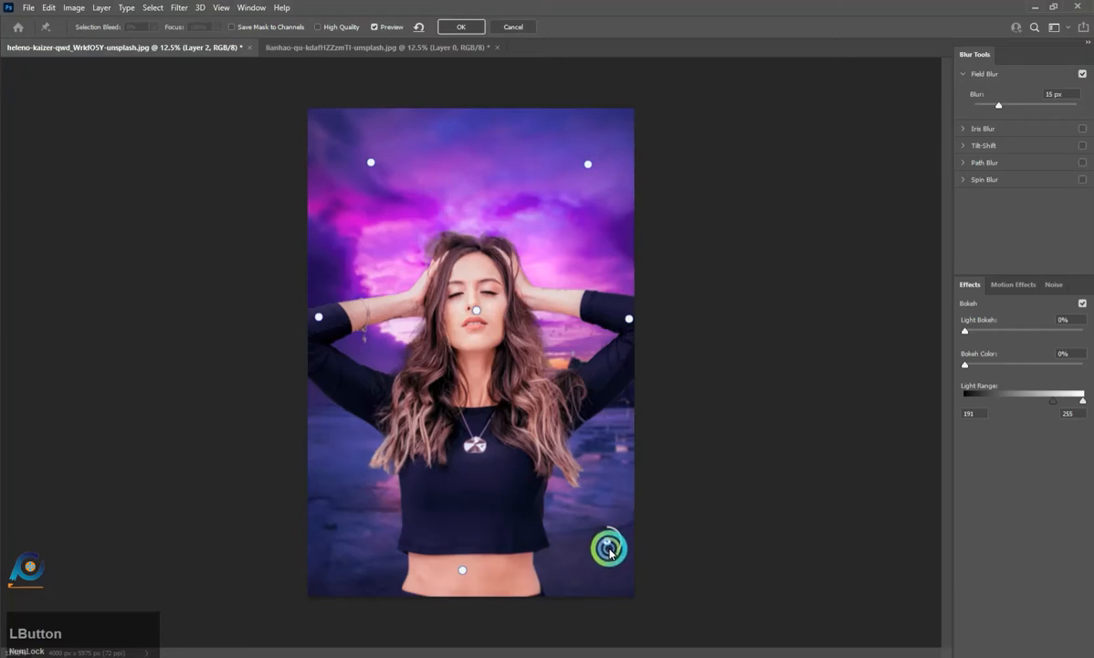
pyautogui.moveTo(617, 548); pyautogui.dragTo(607, 556)
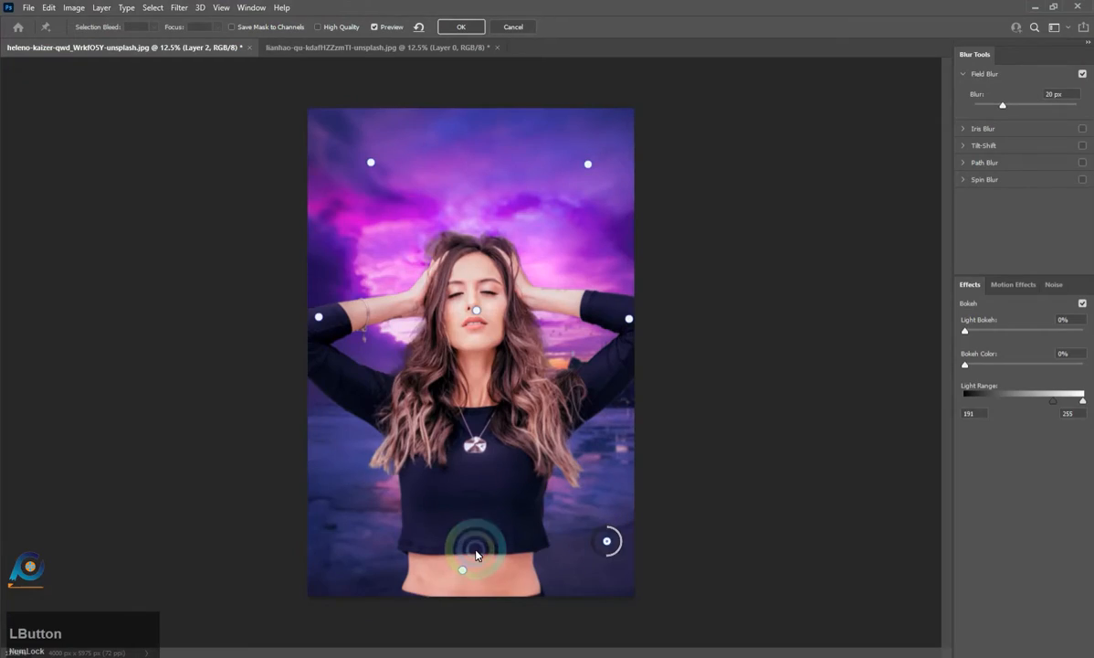
pyautogui.click(334, 520)
pyautogui.moveTo(336, 530); pyautogui.dragTo(327, 534)
pyautogui.click(537, 555)
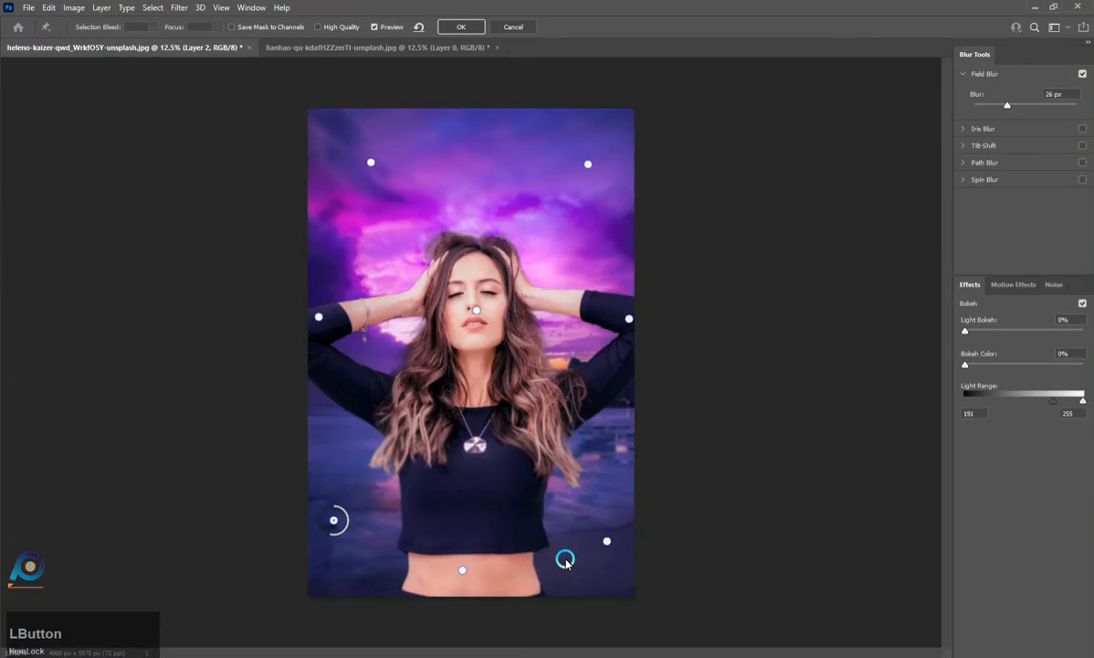
pyautogui.click(461, 27)
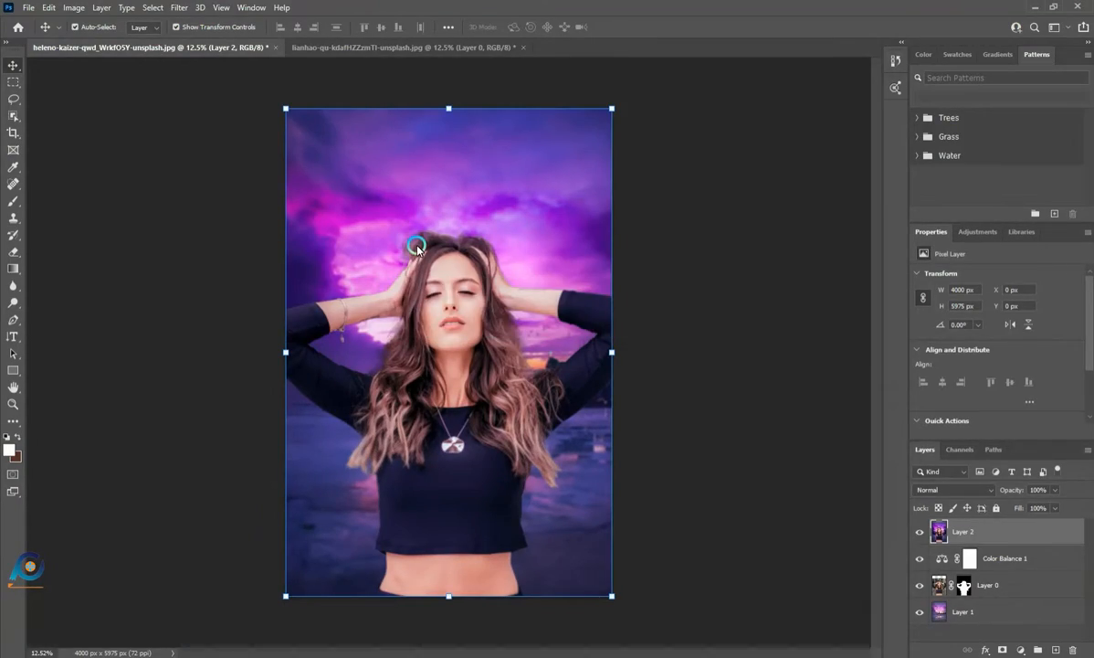
# Add a Levels adjustment layer above the blurred merged layer and darken the image by setting the midtone input level to 0.81
pyautogui.scroll(2, 410, 371)
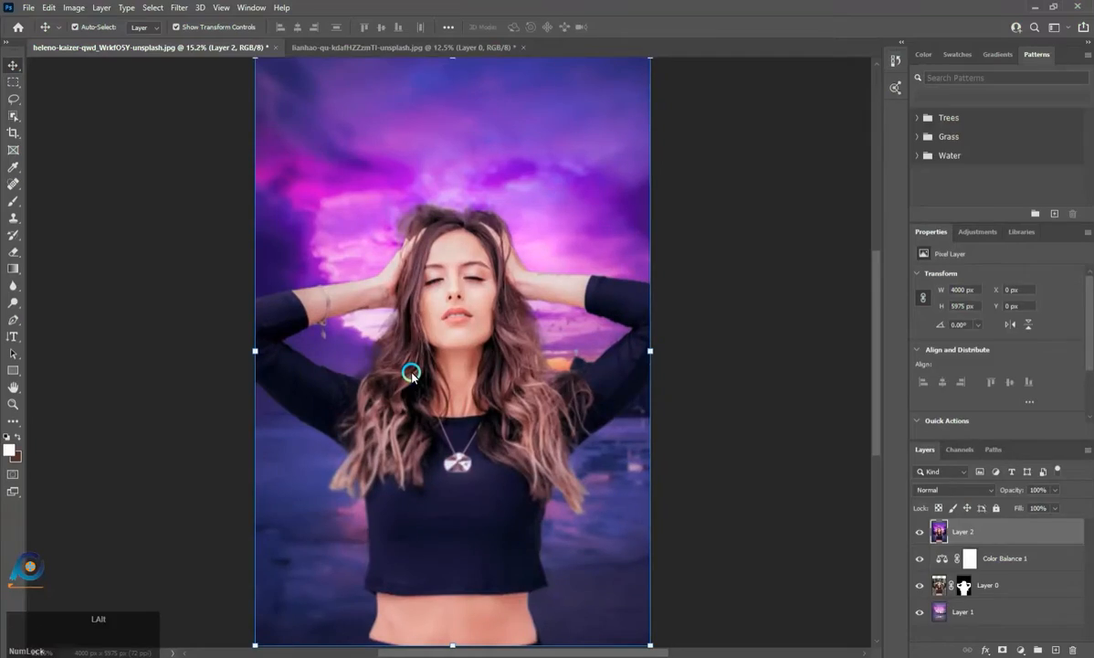
pyautogui.click(671, 240)
pyautogui.scroll(-2, 640, 340)
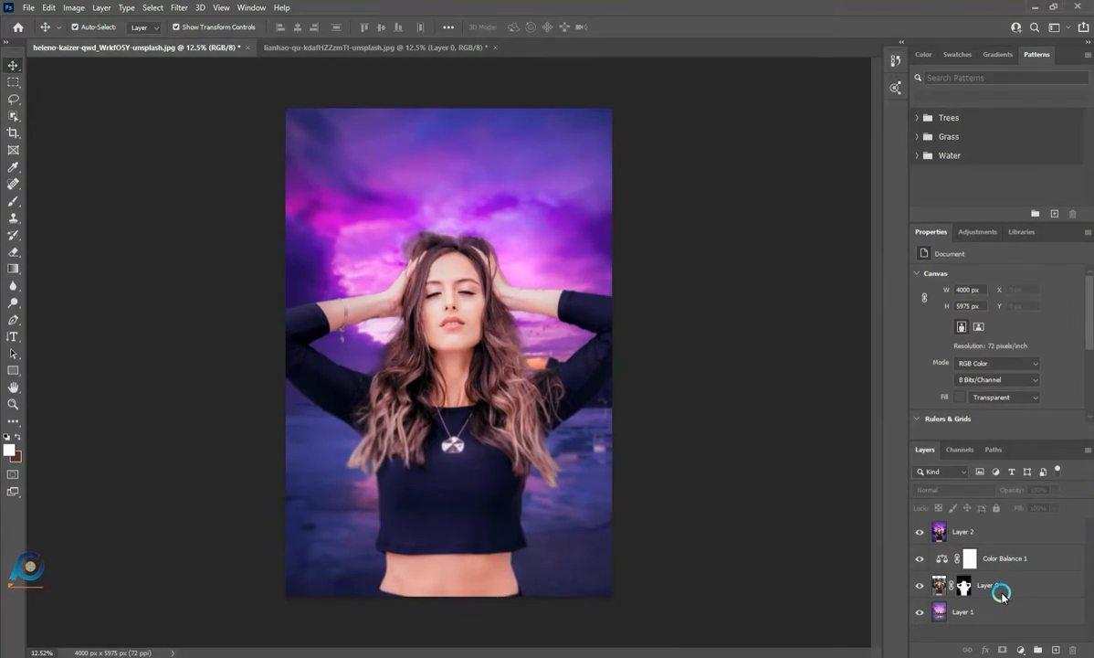
pyautogui.click(1028, 646)
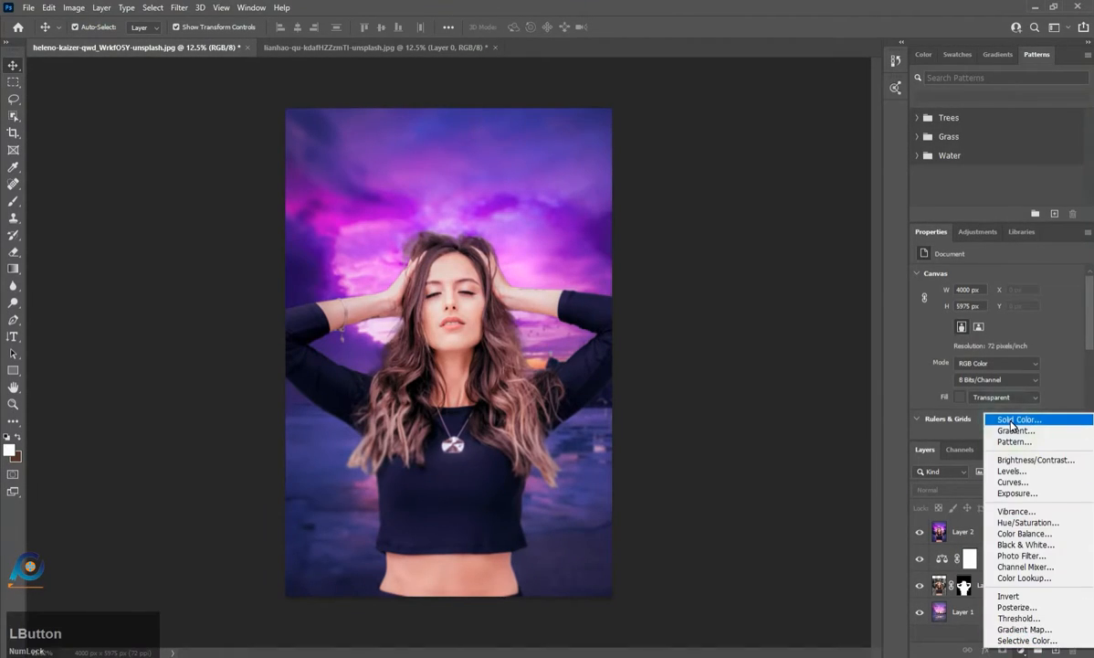
pyautogui.click(1039, 470)
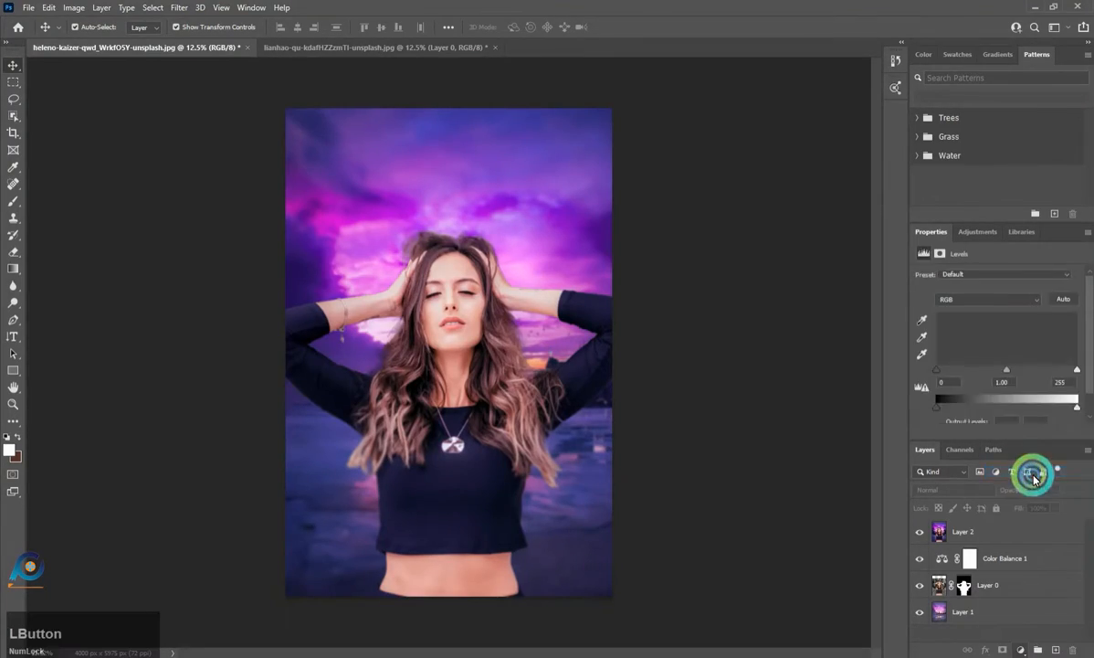
pyautogui.moveTo(938, 410)
pyautogui.mouseDown()
pyautogui.moveTo(956, 411)
pyautogui.moveTo(935, 411)
pyautogui.mouseUp()
pyautogui.moveTo(1077, 409)
pyautogui.mouseDown()
pyautogui.moveTo(1055, 411)
pyautogui.moveTo(1078, 410)
pyautogui.mouseUp()
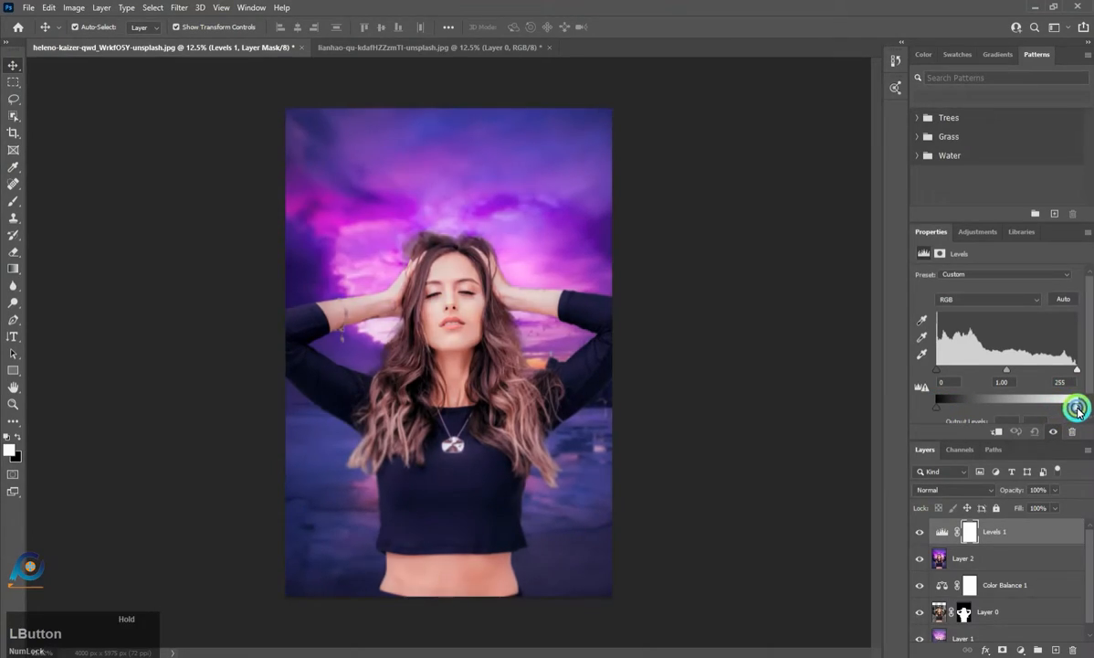
pyautogui.moveTo(1077, 370); pyautogui.dragTo(1019, 371)
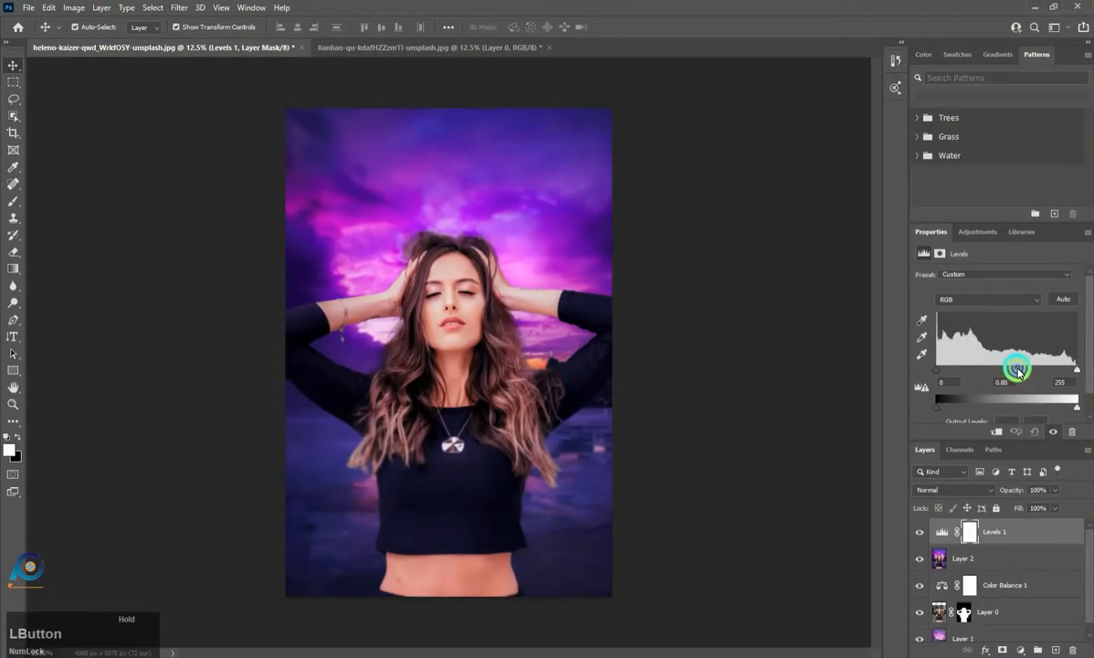
pyautogui.moveTo(928, 366)
pyautogui.mouseDown()
pyautogui.moveTo(948, 367)
pyautogui.moveTo(932, 375)
pyautogui.mouseUp()
pyautogui.click(955, 588)
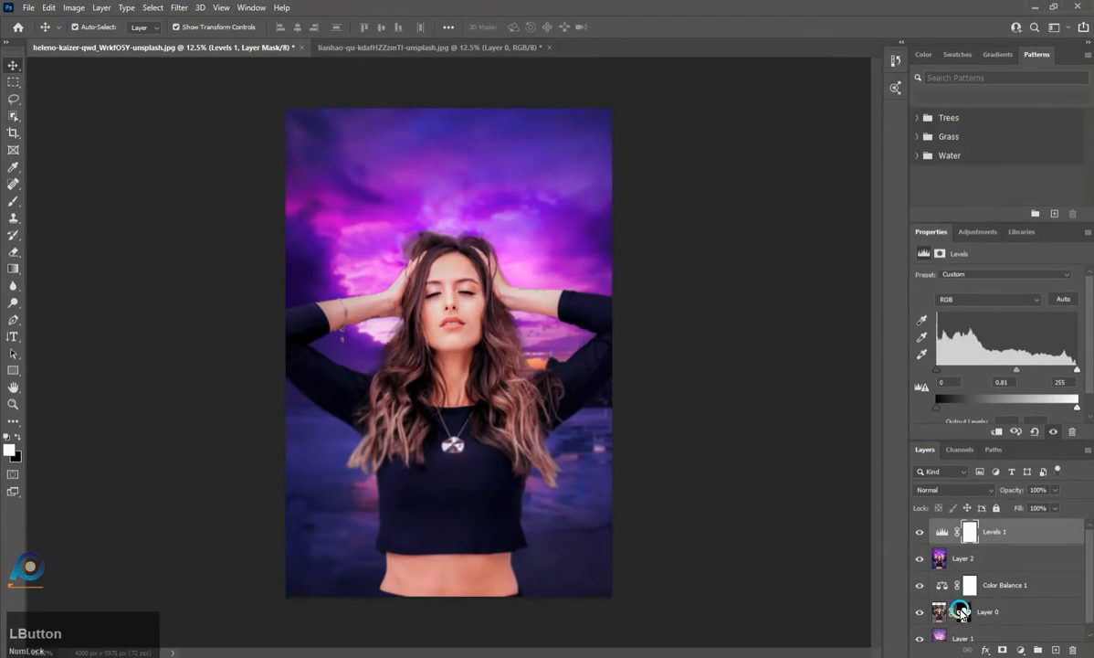
# Try a Vibrance adjustment layer above the Levels layer and undo the change to its settings
pyautogui.click(1000, 646)
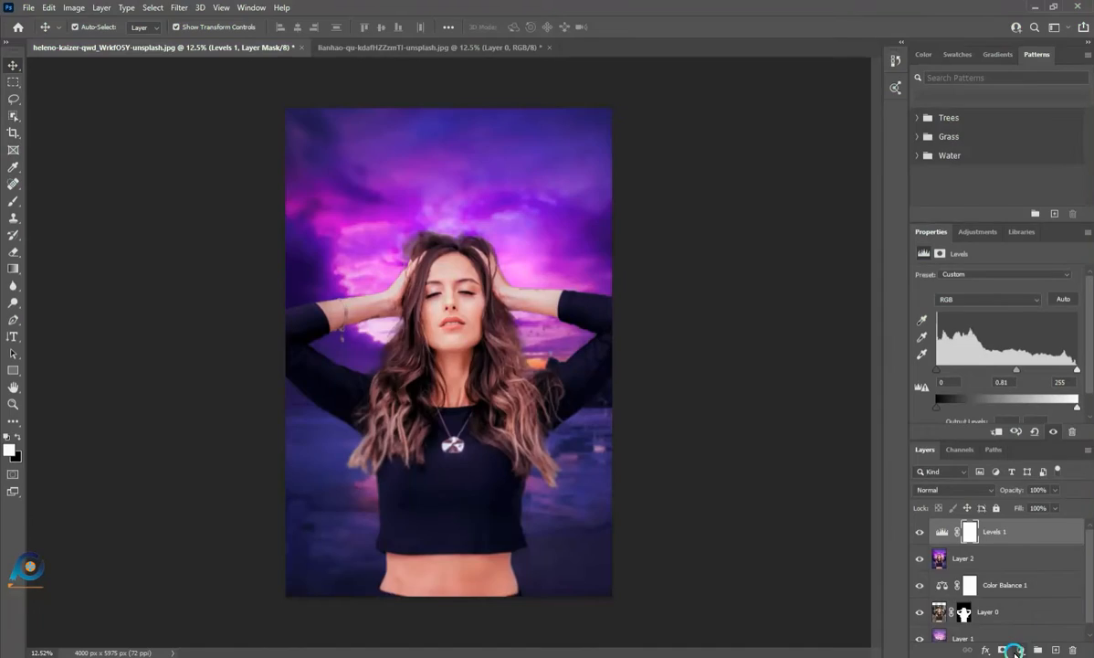
pyautogui.click(1017, 651)
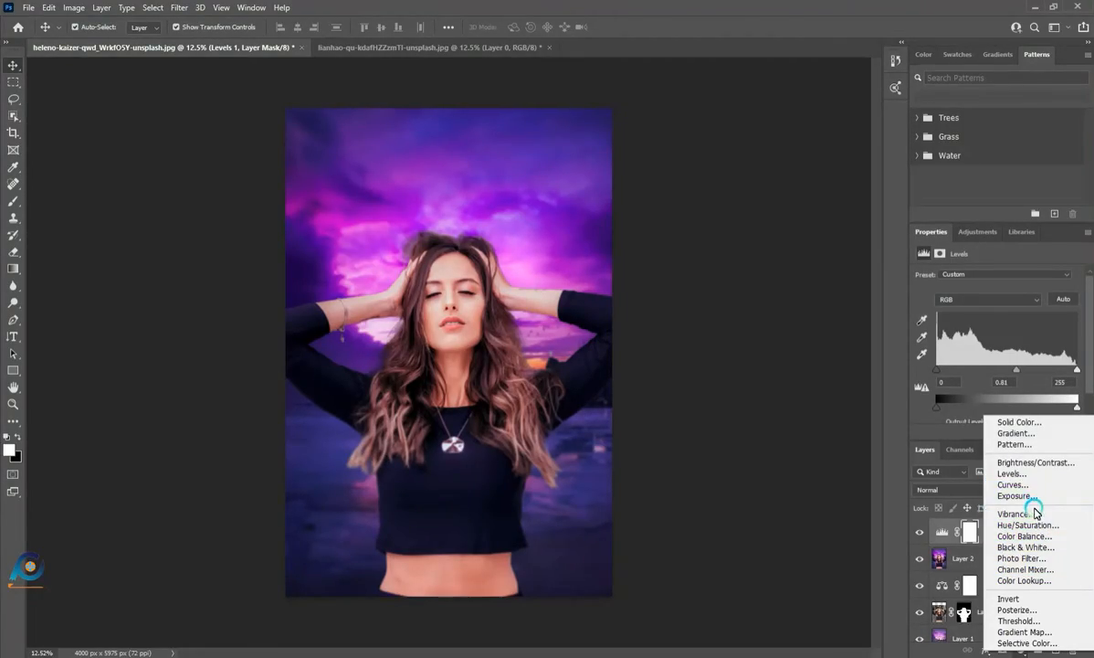
pyautogui.click(1034, 515)
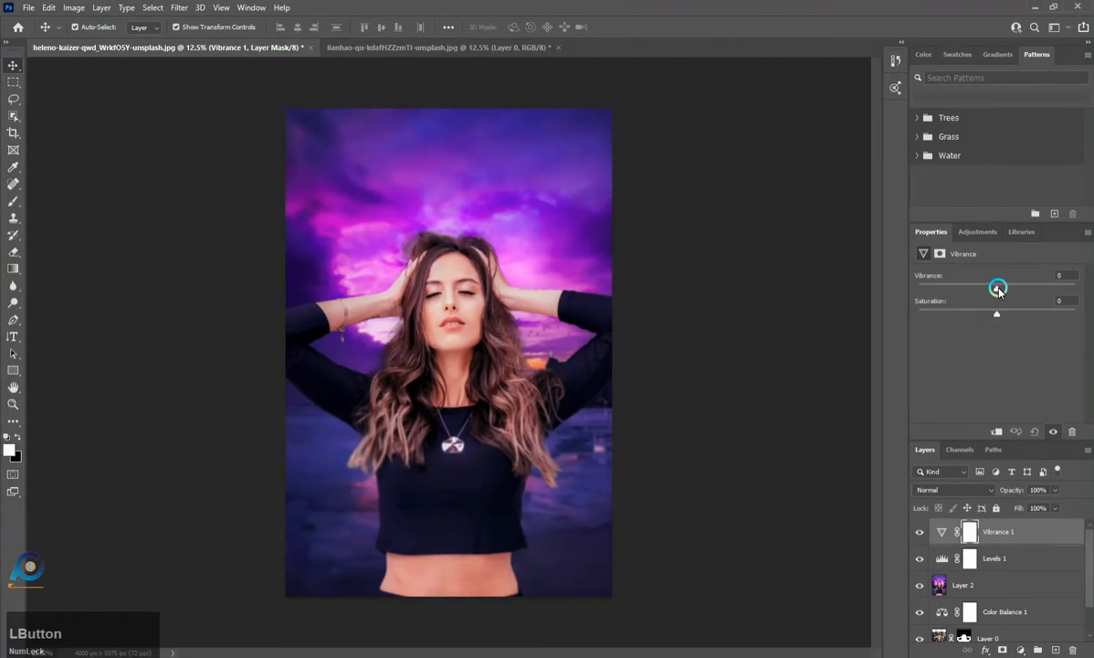
pyautogui.moveTo(998, 289); pyautogui.dragTo(980, 329)
pyautogui.hotkey('ctrl', 'z')
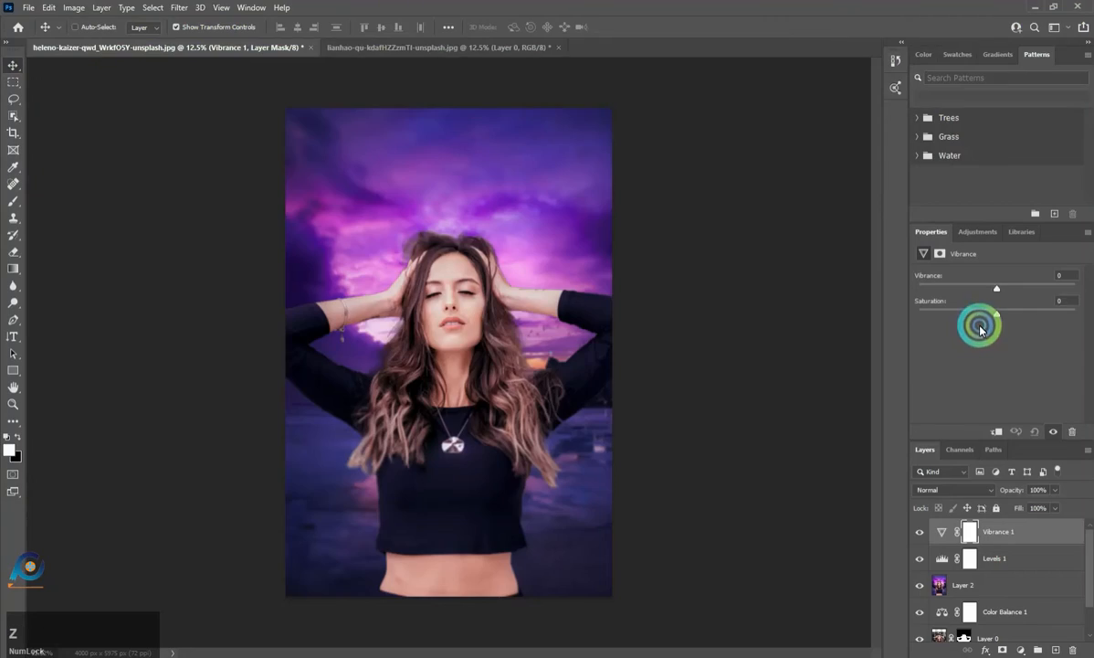
# Delete the Vibrance adjustment layer while keeping the Levels layer
pyautogui.click(1019, 530)
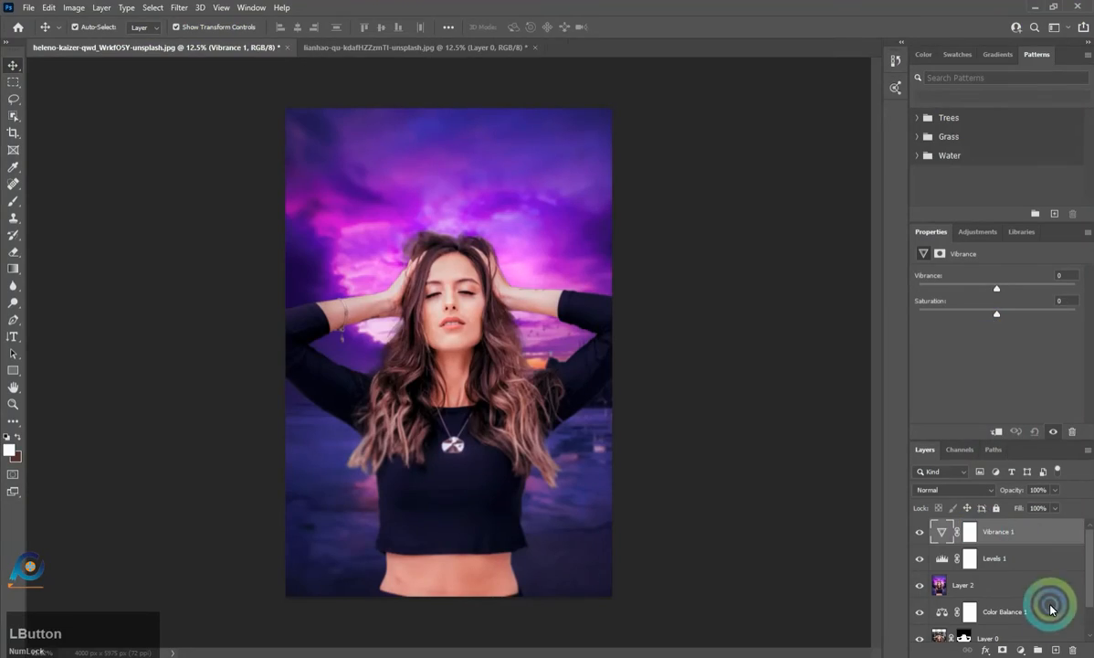
pyautogui.click(1072, 649)
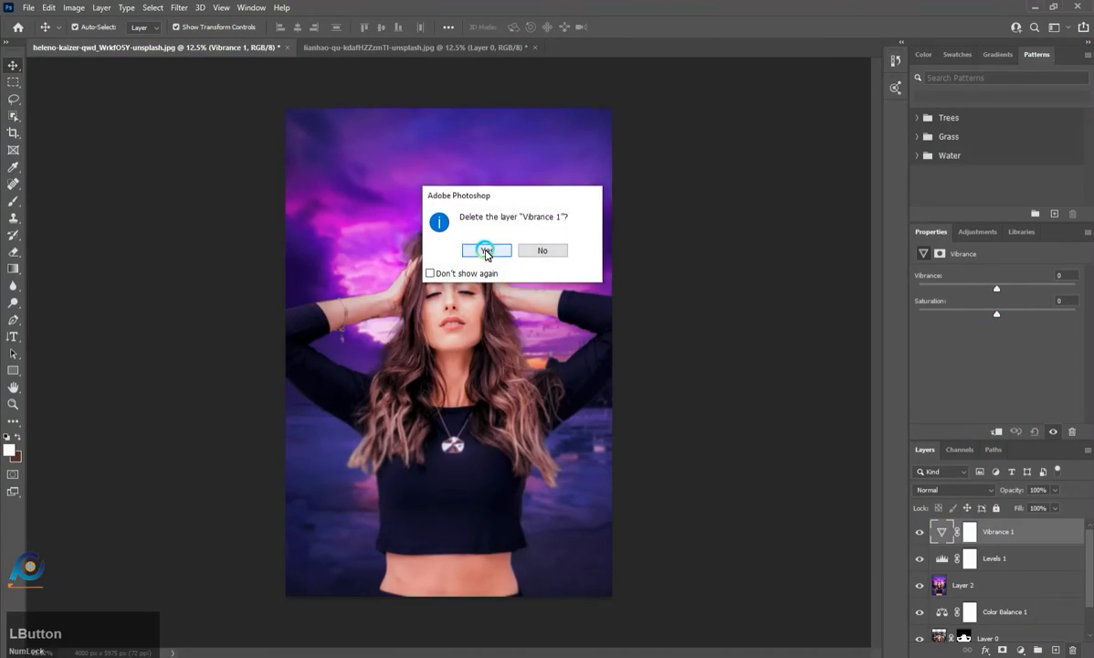
pyautogui.click(486, 251)
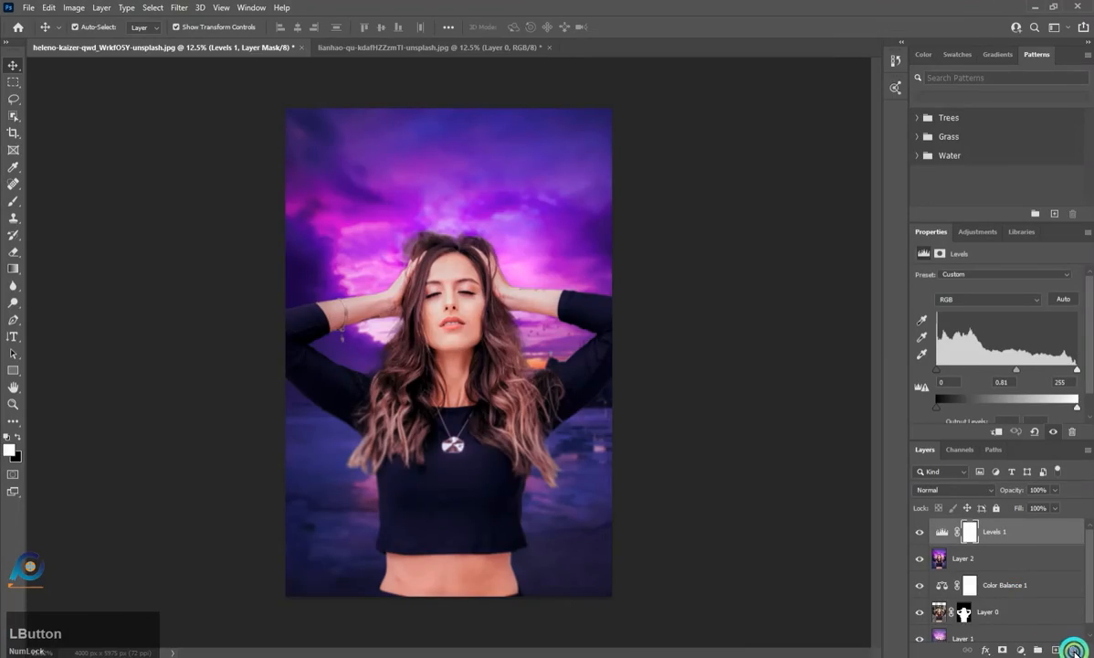
pyautogui.click(1074, 650)
pyautogui.click(546, 252)
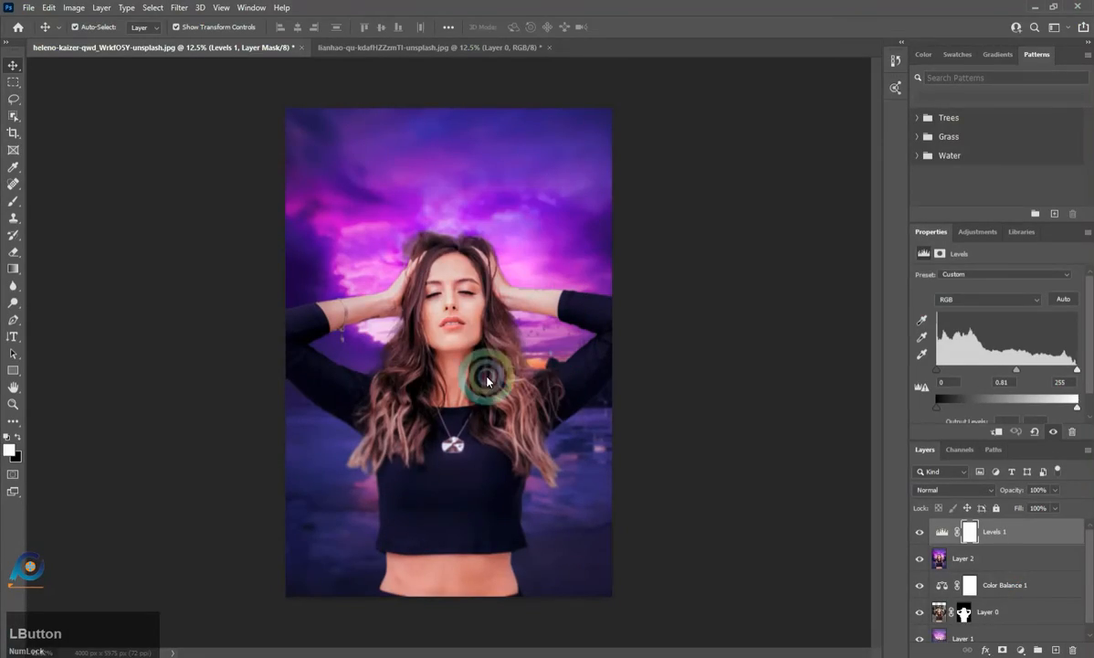
pyautogui.scroll(2, 364, 374)
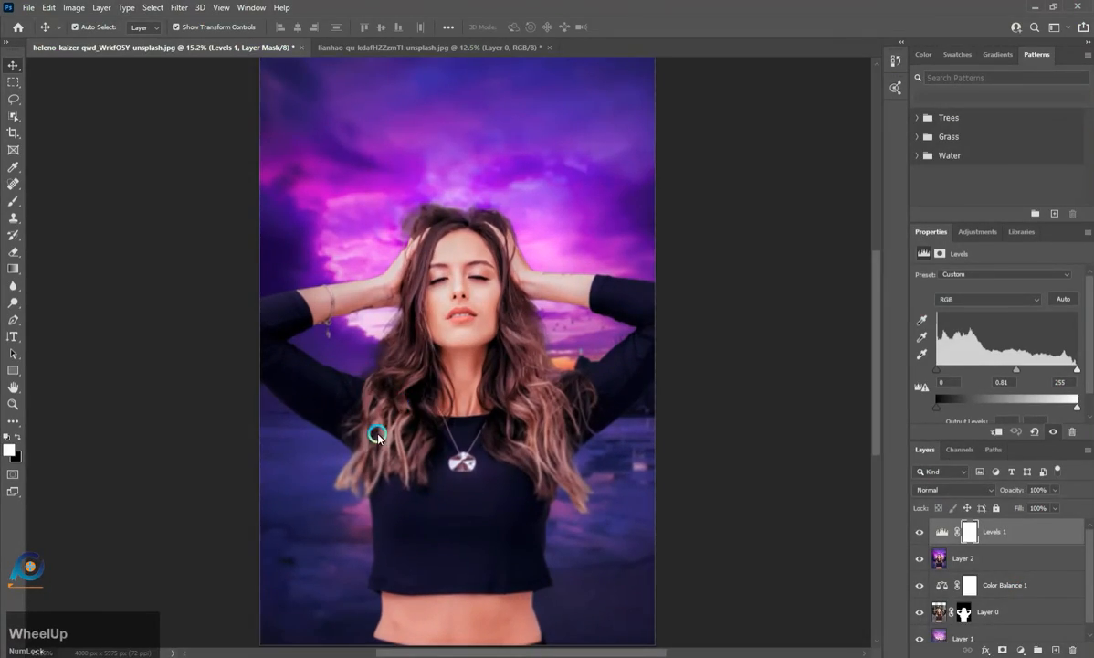